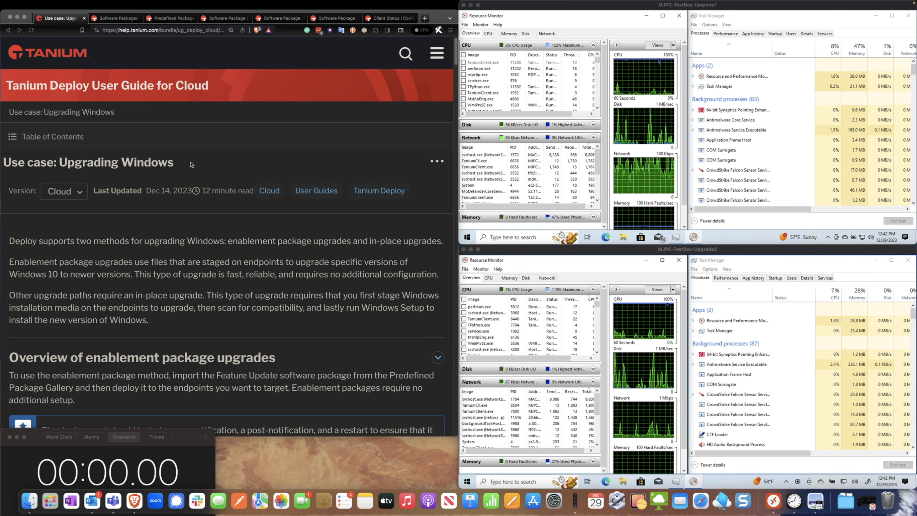
Read the guide's sections on supported enablement package upgrades and the three phases of in-place upgrades
scroll(194, 164, "down", 5)
scroll(195, 162, "down", 10)
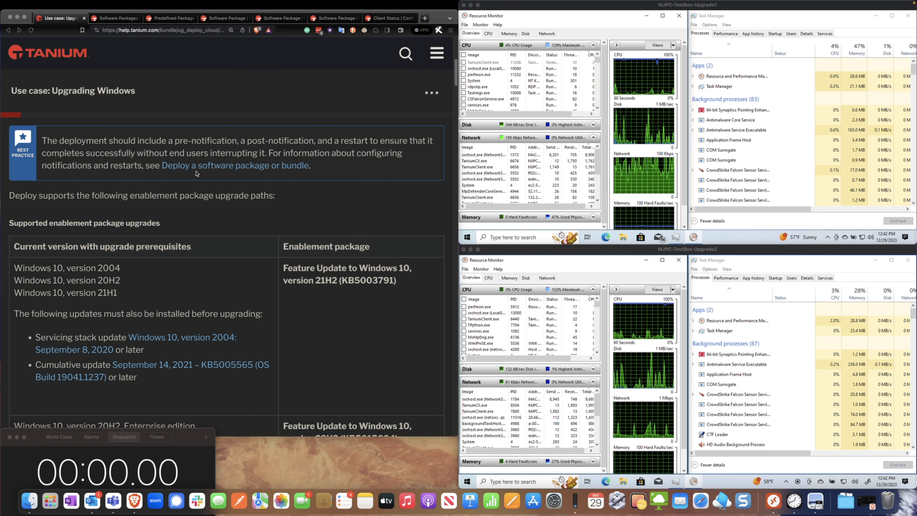
scroll(210, 206, "down", 9)
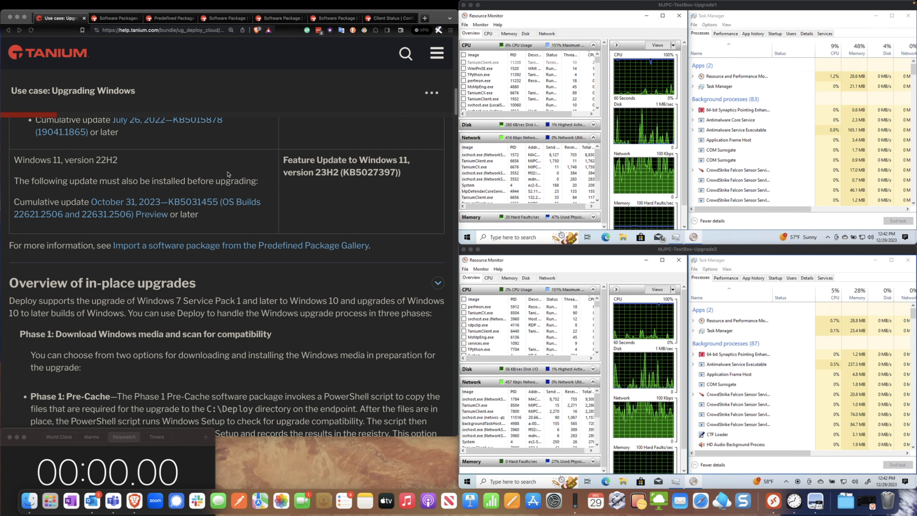
scroll(228, 174, "down", 1)
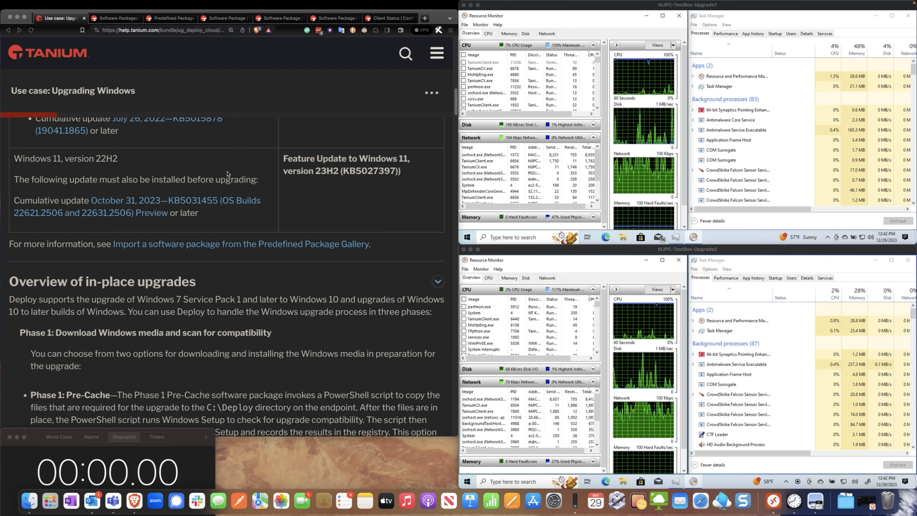
scroll(228, 174, "up", 2)
scroll(228, 174, "up", 15)
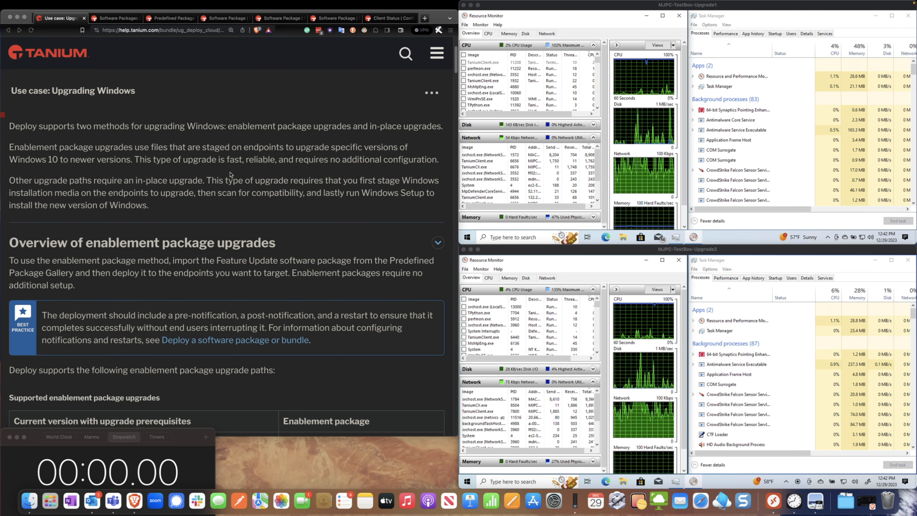
scroll(232, 175, "down", 15)
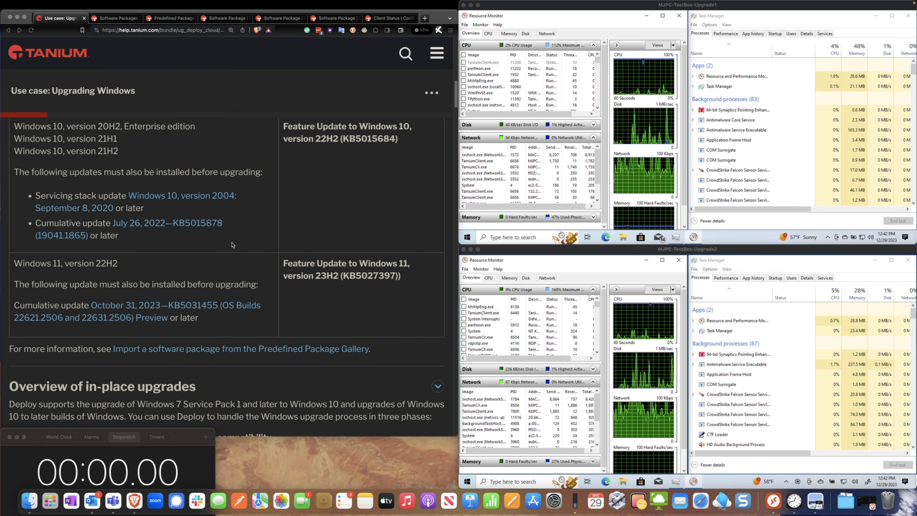
scroll(233, 246, "down", 6)
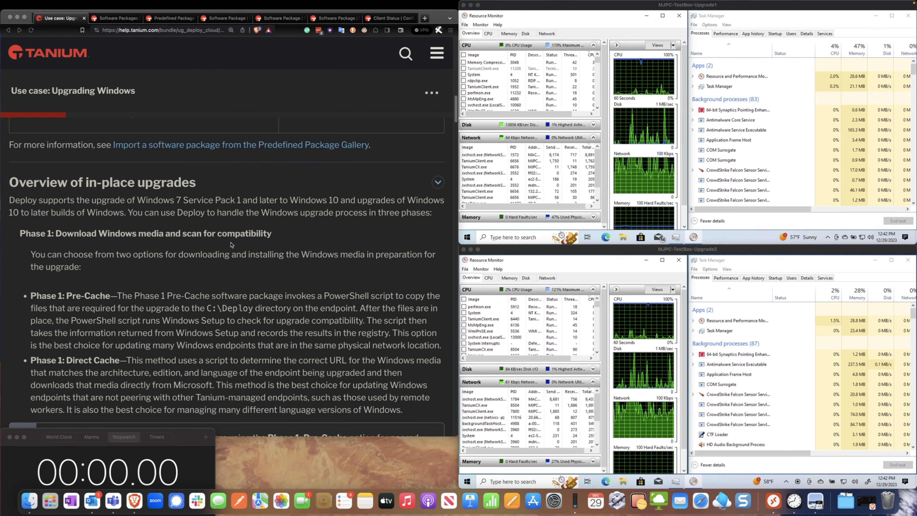
scroll(232, 245, "down", 3)
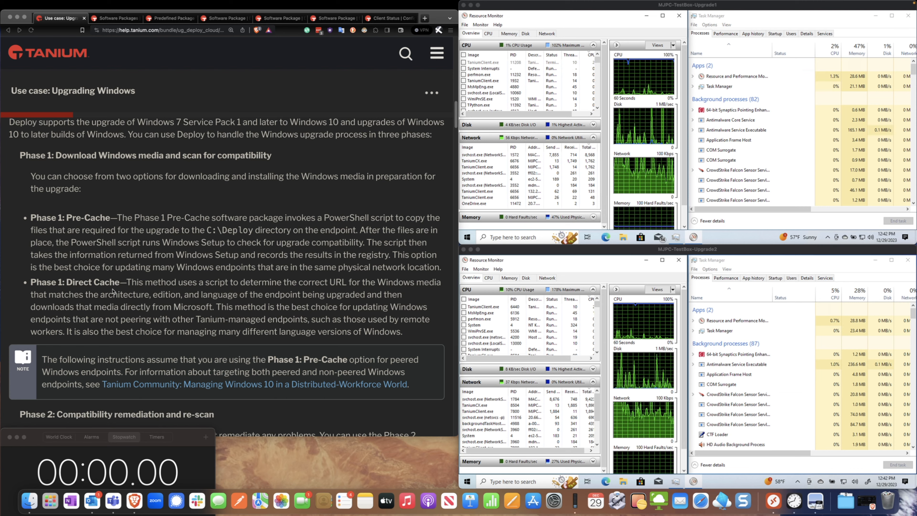
scroll(113, 291, "down", 5)
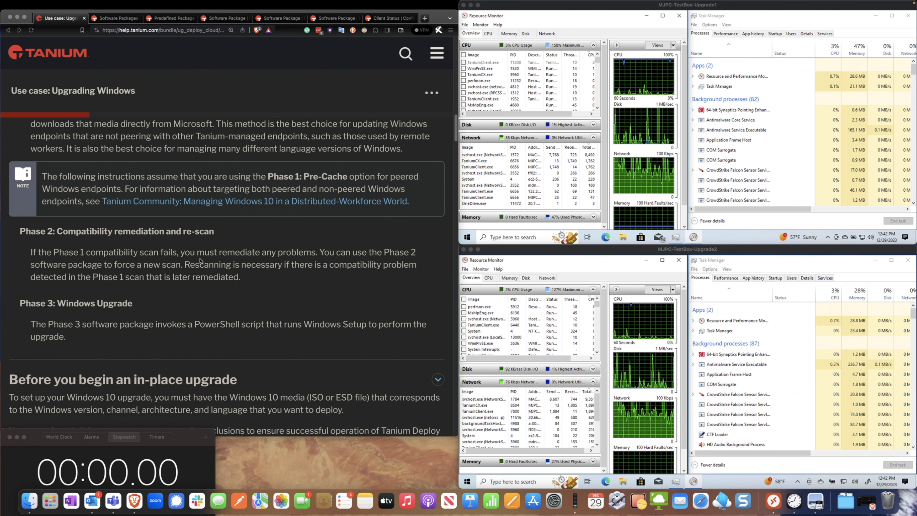
scroll(201, 261, "up", 5)
scroll(201, 261, "up", 6)
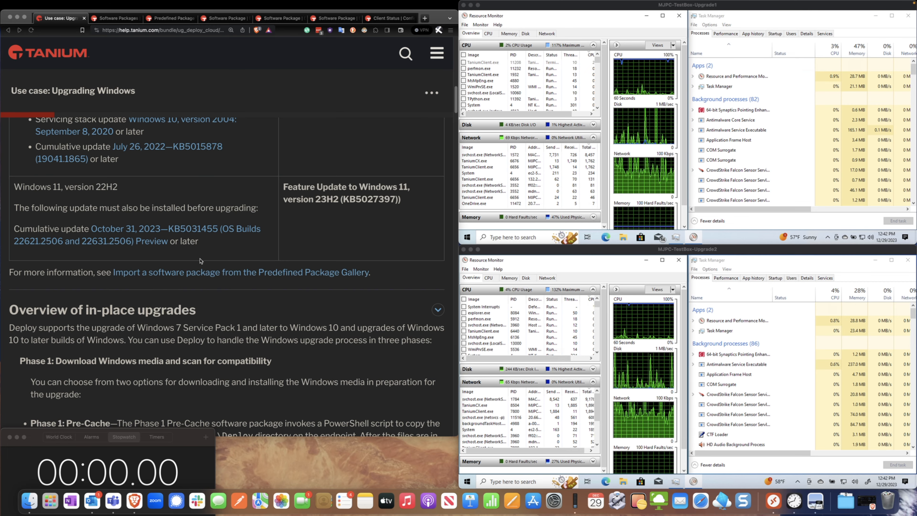
Review the Windows 11 22H2 in-place upgrade packages in the gallery and software list, and open the imported Phase1 Pre-Cache package
left_click(115, 19)
left_click(175, 20)
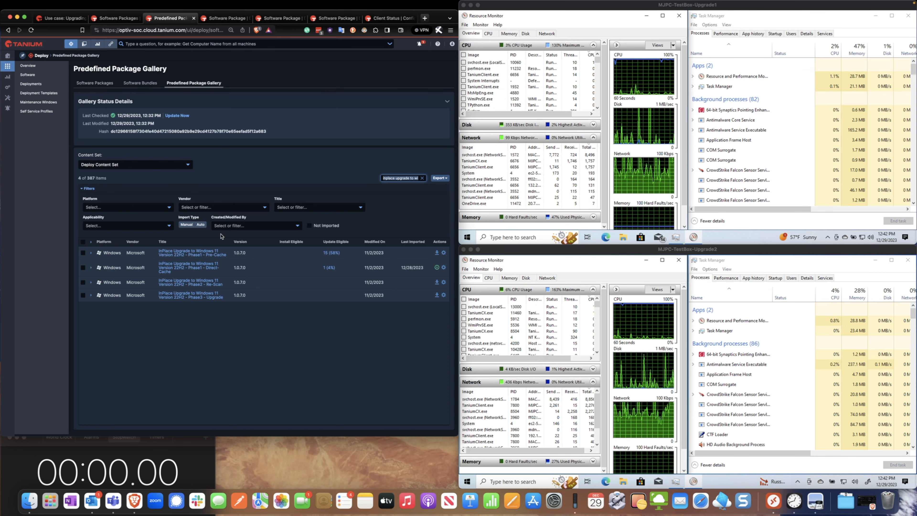
left_click(225, 19)
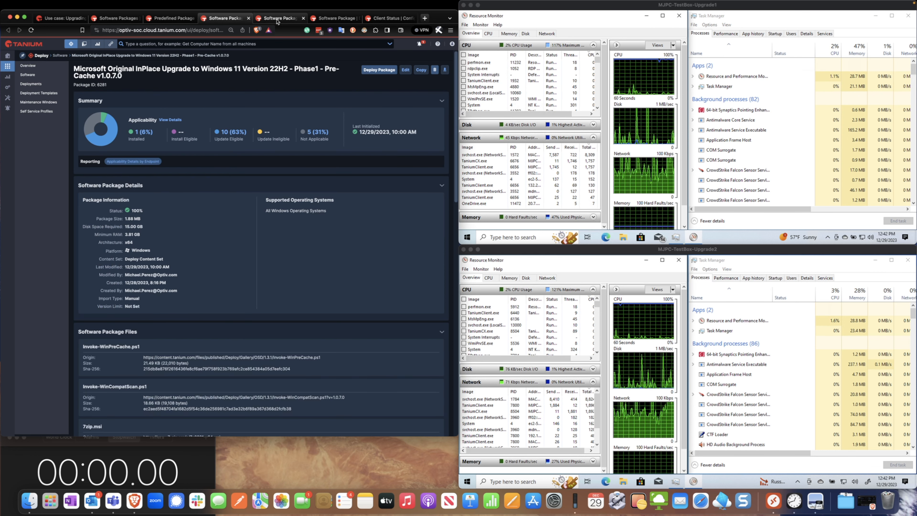
left_click(278, 19)
left_click(167, 19)
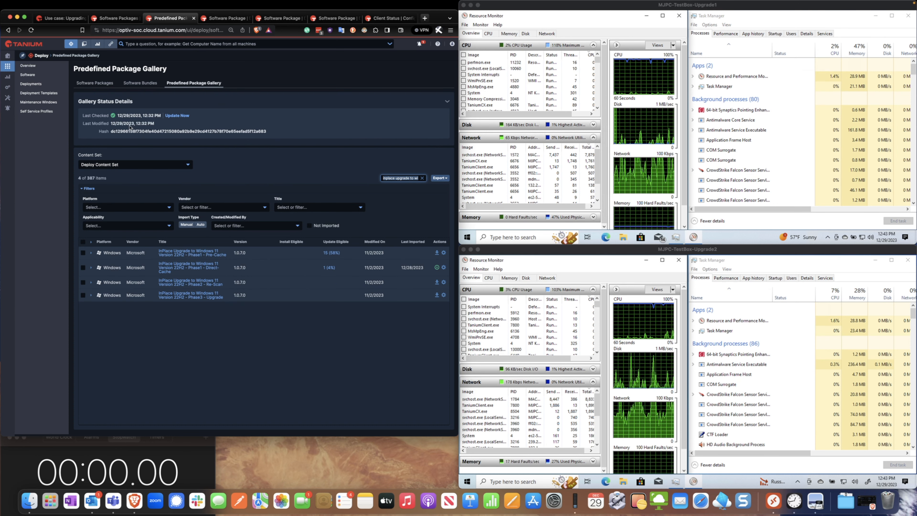
left_click(115, 18)
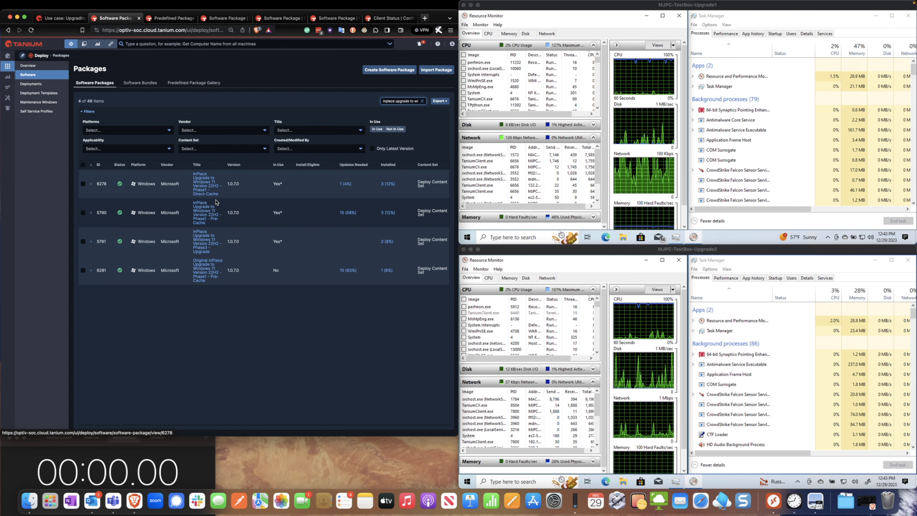
left_click(200, 218)
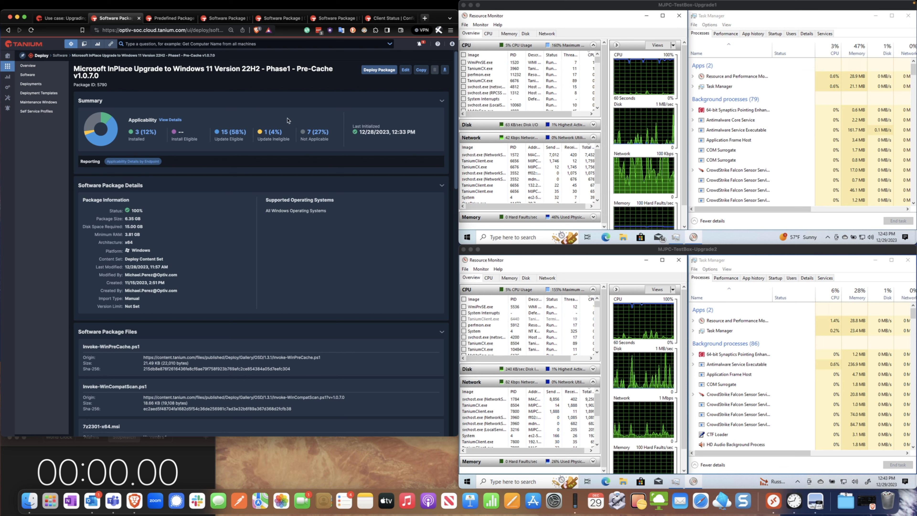
View Client Status, duplicate its tab there, and ask the question "Get Windows 11 Compatibility from all machines"
left_click(384, 19)
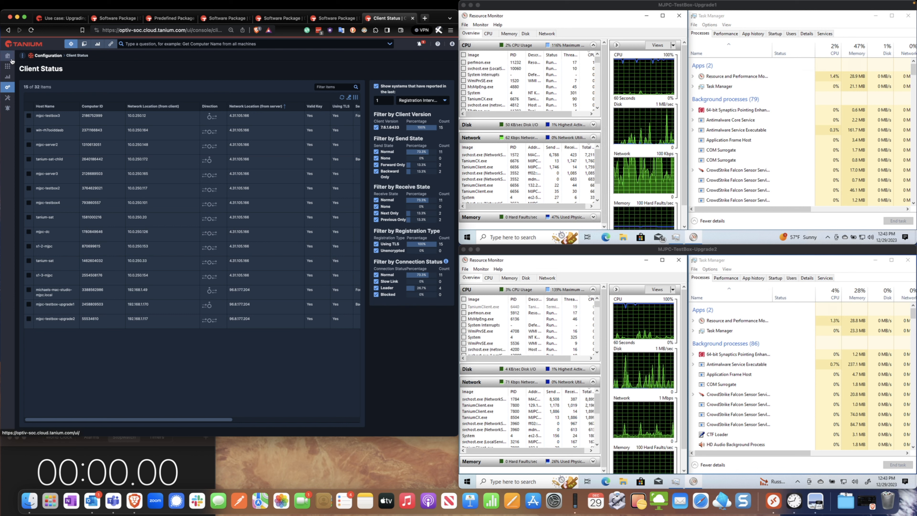
right_click(376, 19)
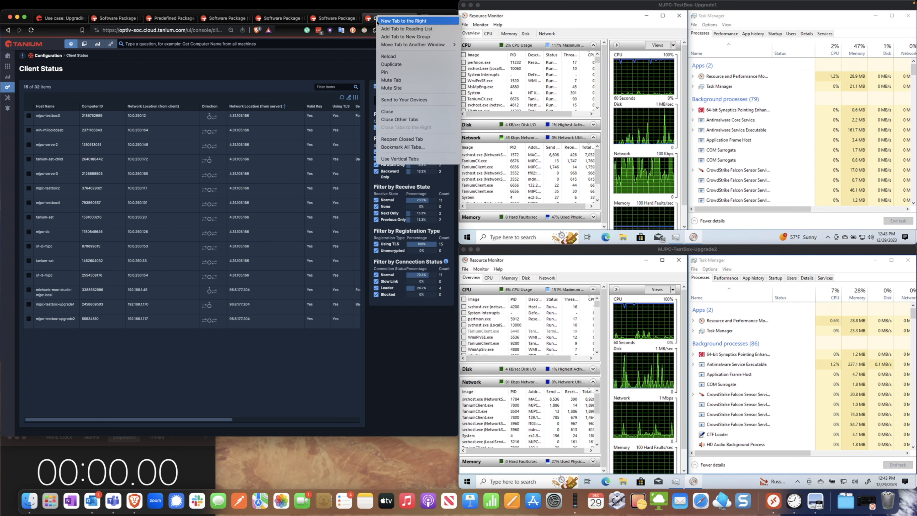
left_click(415, 66)
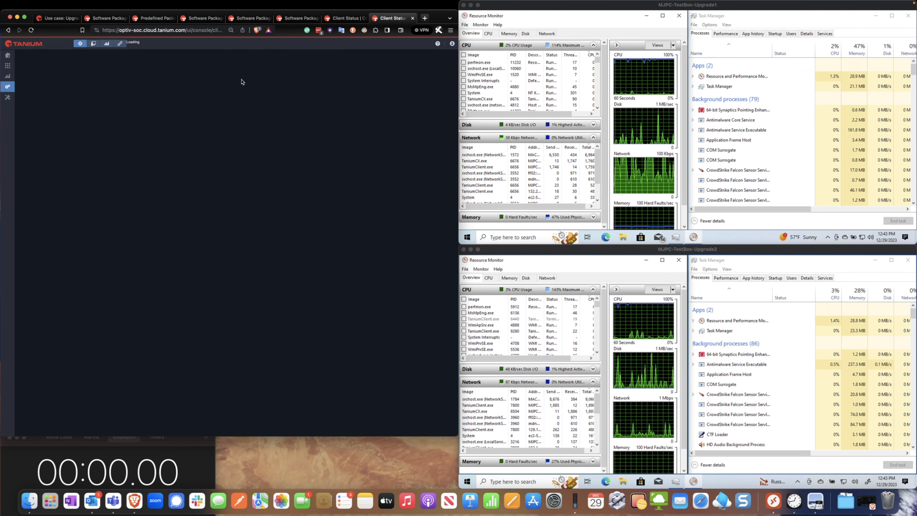
left_click(170, 44)
type("get")
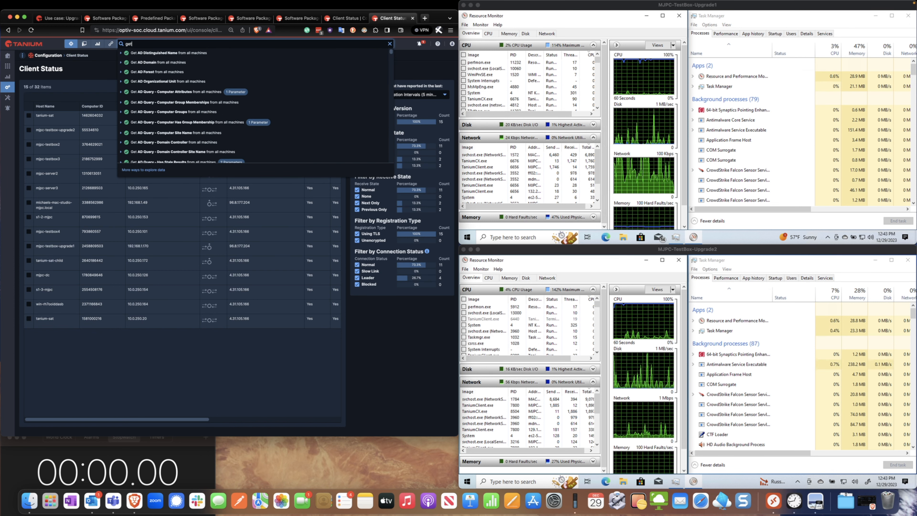
type(" winds")
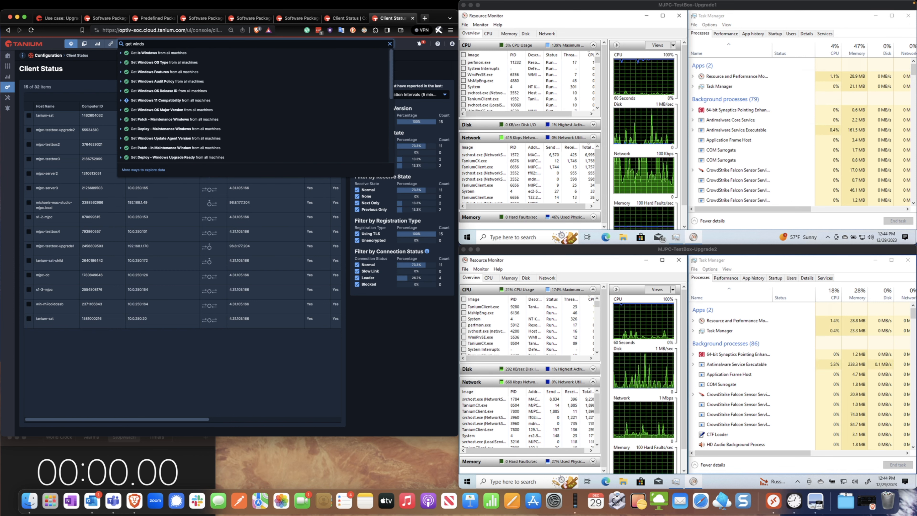
left_click(165, 101)
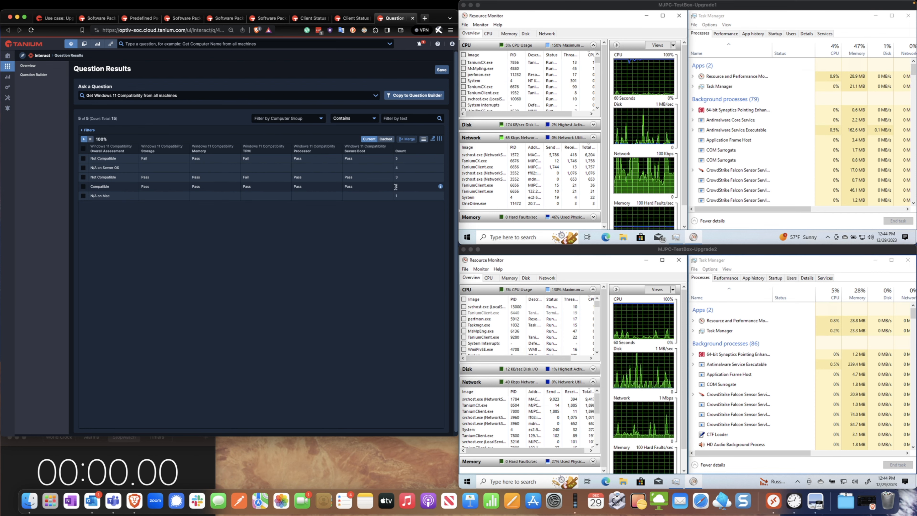
Drill down into the Compatible result with the saved Computer Name question
left_click(83, 186)
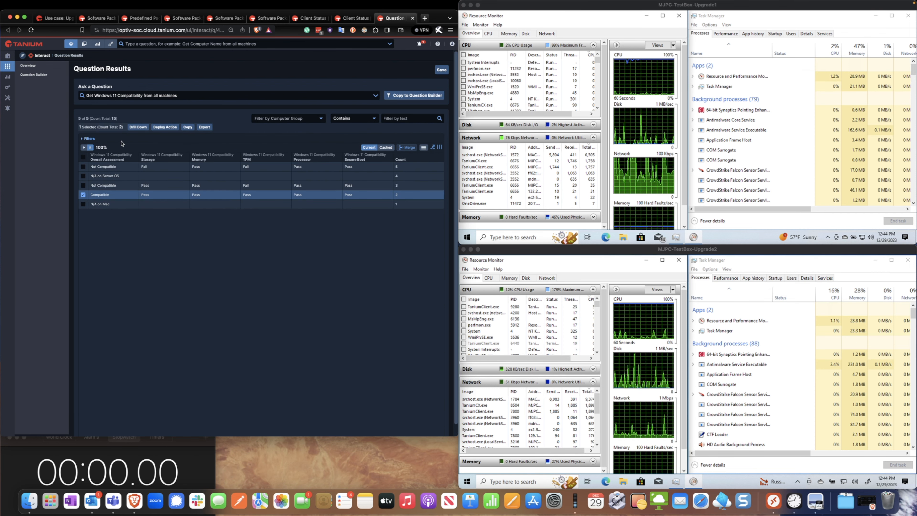
left_click(139, 126)
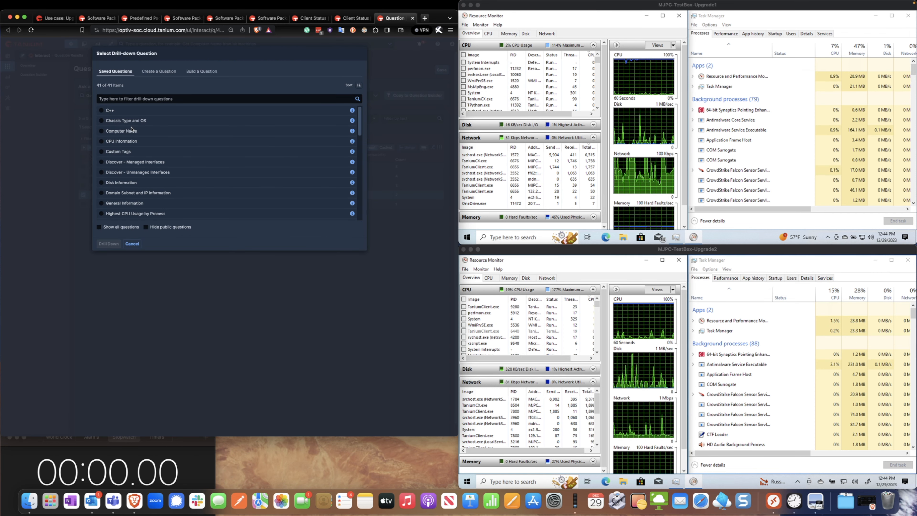
left_click(103, 131)
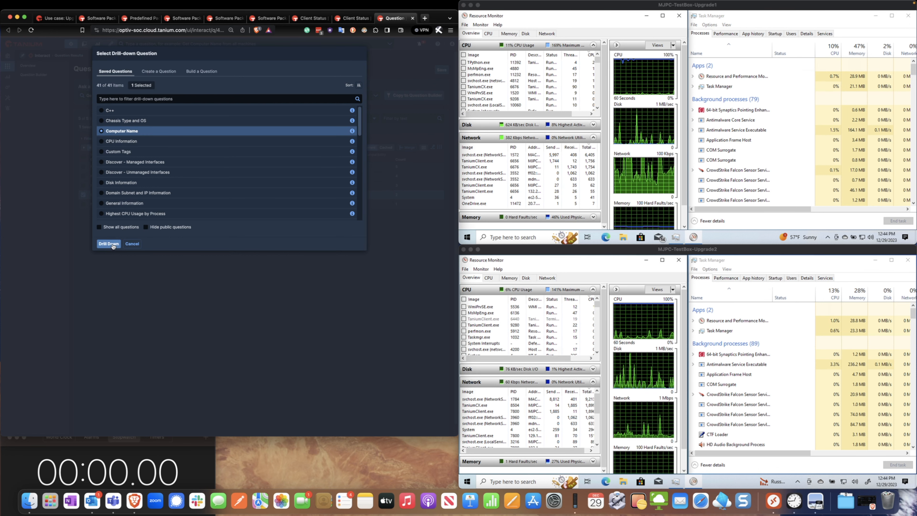
left_click(113, 245)
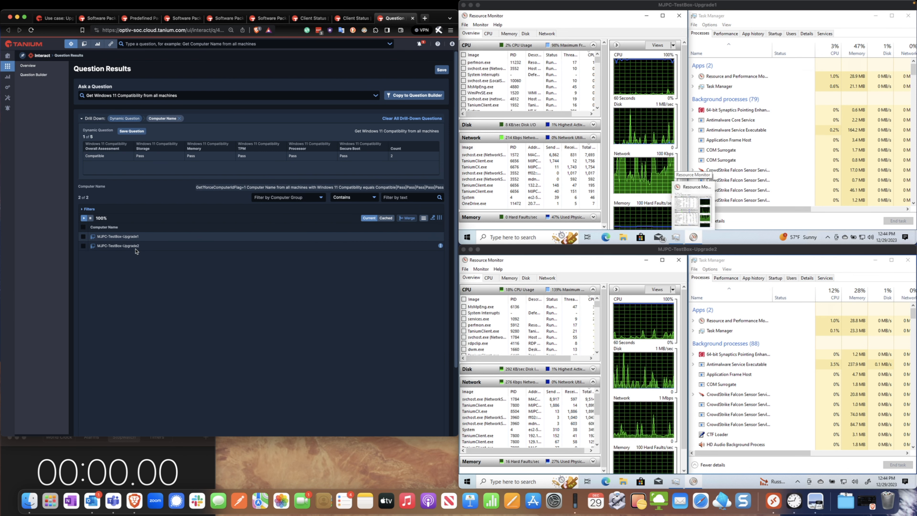
Open the Original InPlace Upgrade Phase1 Pre-Cache package for editing and examine the 7zip.msi entry in its package files
left_click(97, 19)
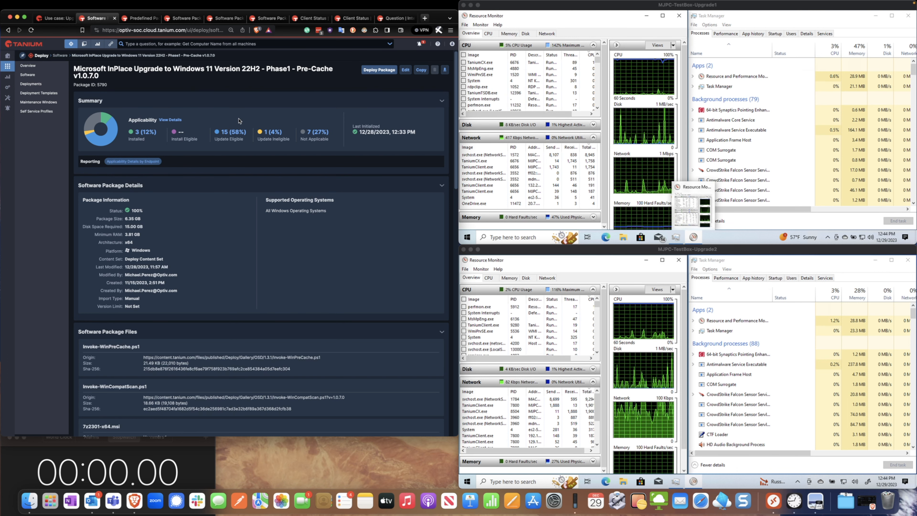
left_click(140, 19)
left_click(182, 19)
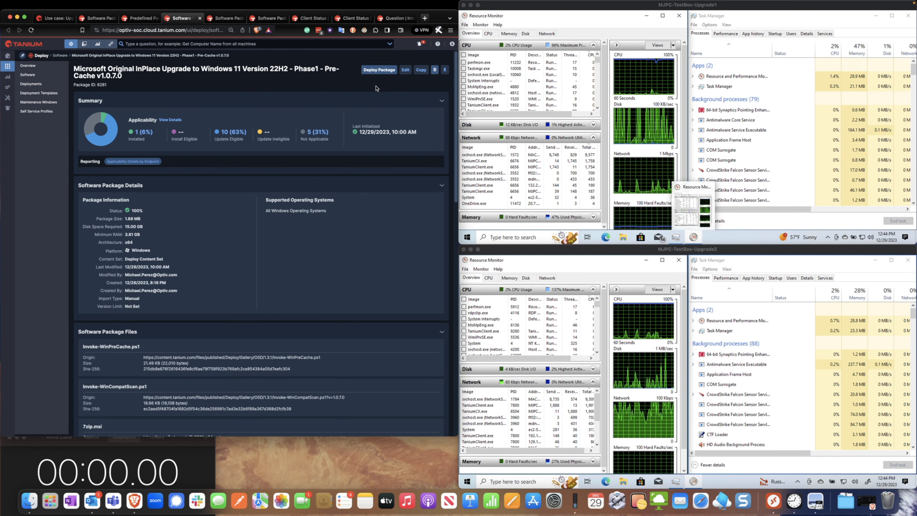
left_click(406, 70)
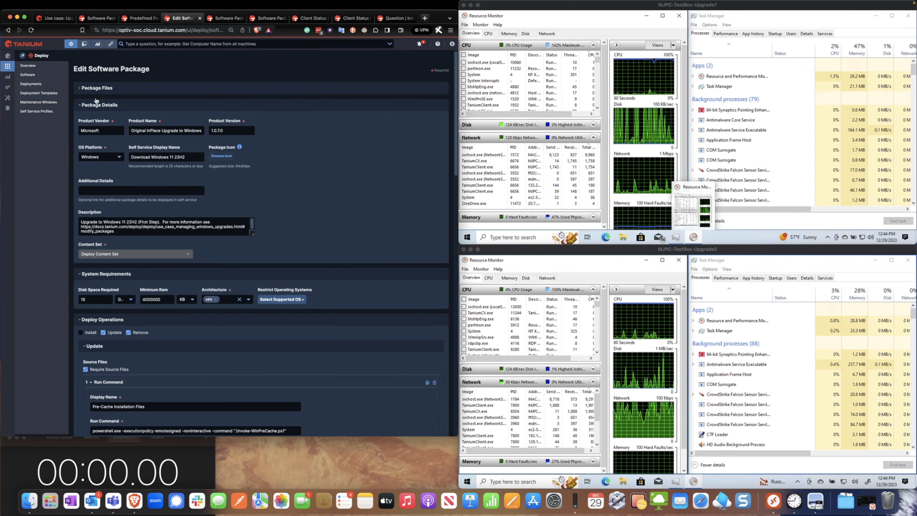
left_click(96, 88)
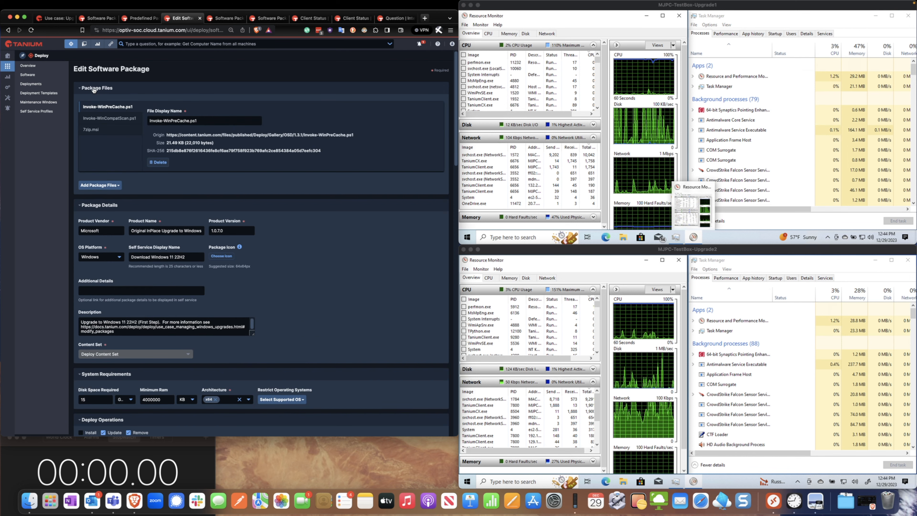
left_click(96, 131)
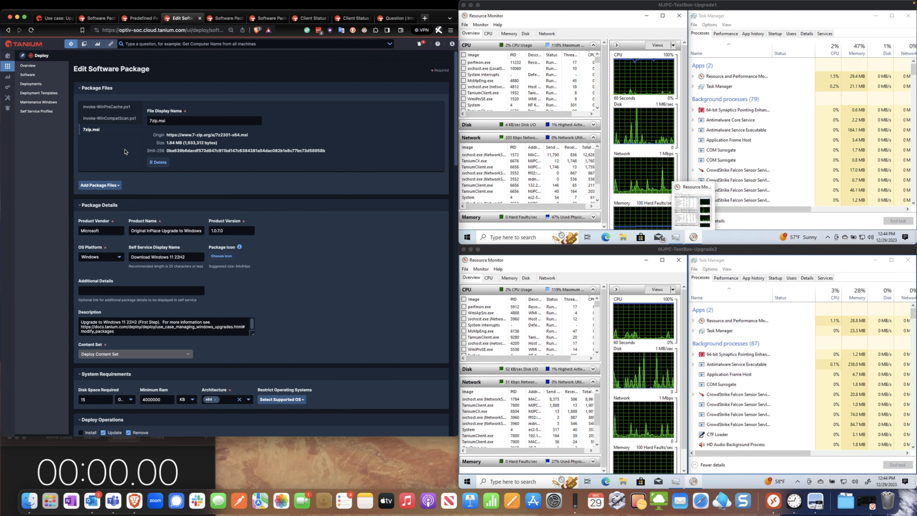
Examine the gallery's Phase1 Pre-Cache package for its files, deploy operations and detection rules, and return to the gallery list
left_click(138, 18)
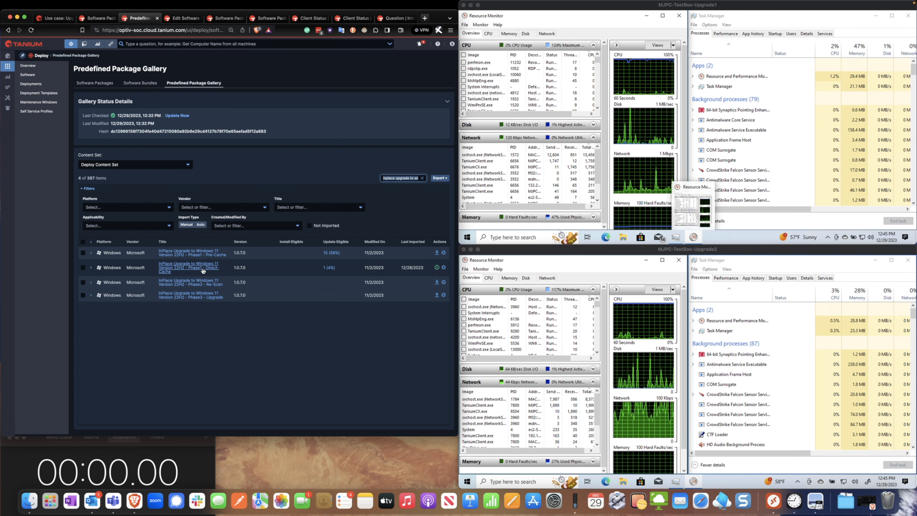
left_click(204, 257)
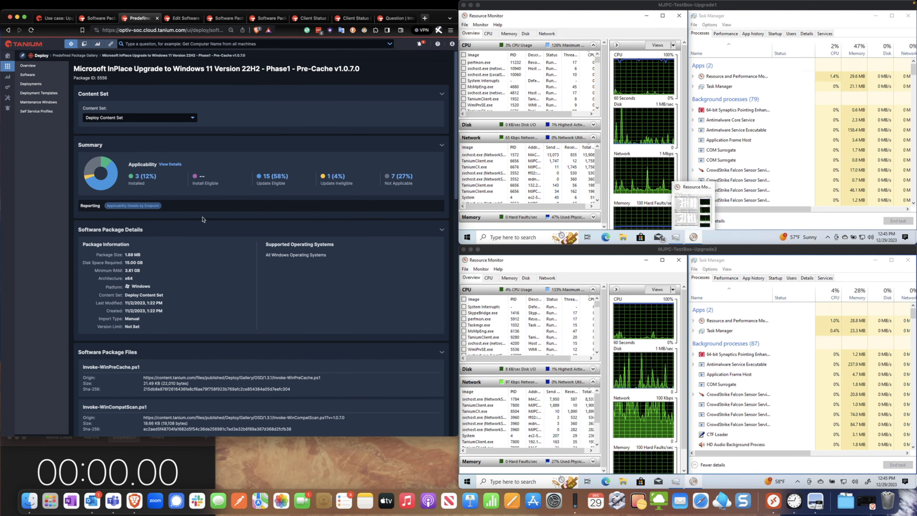
scroll(214, 224, "down", 5)
scroll(216, 231, "down", 5)
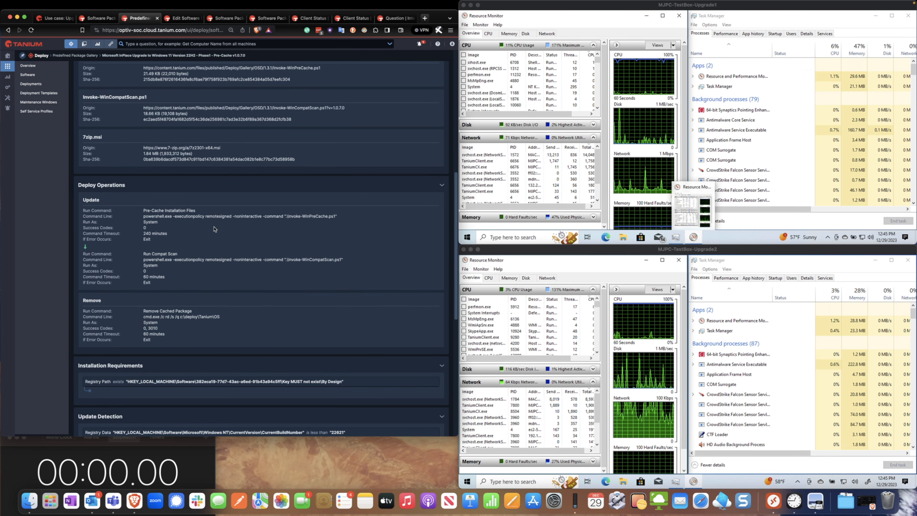
scroll(214, 229, "down", 6)
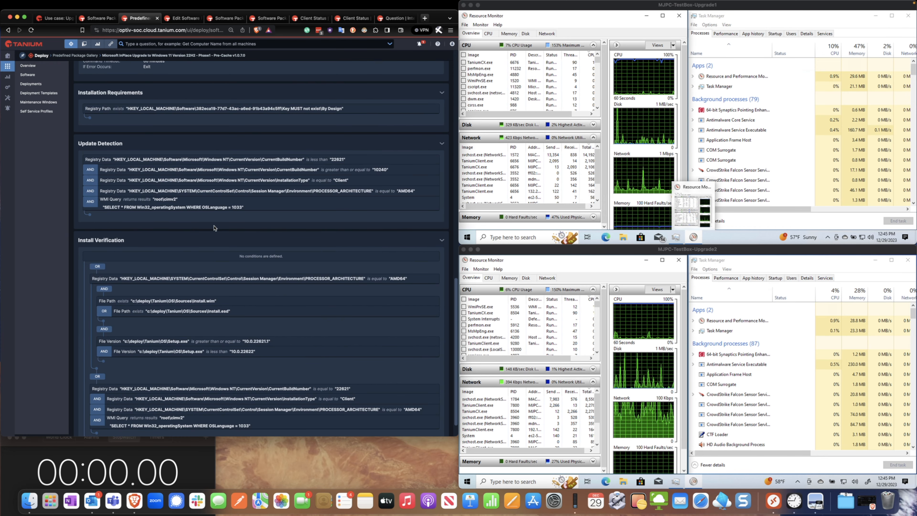
scroll(216, 230, "up", 17)
key("super+bracketleft")
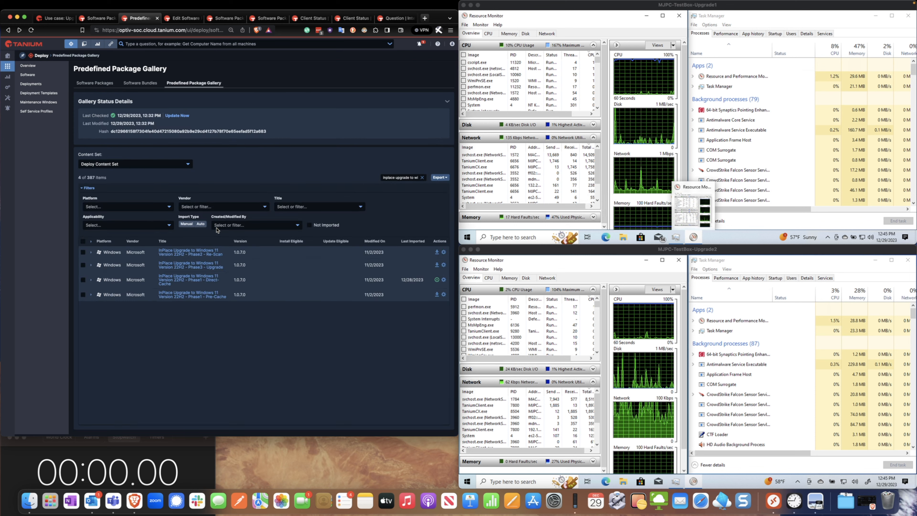
Open the modified Phase1 Pre-Cache package for editing, examine its 7z2301-x64.msi and Windows 11 ISO files and run commands, and return to its summary
left_click(100, 21)
left_click(406, 70)
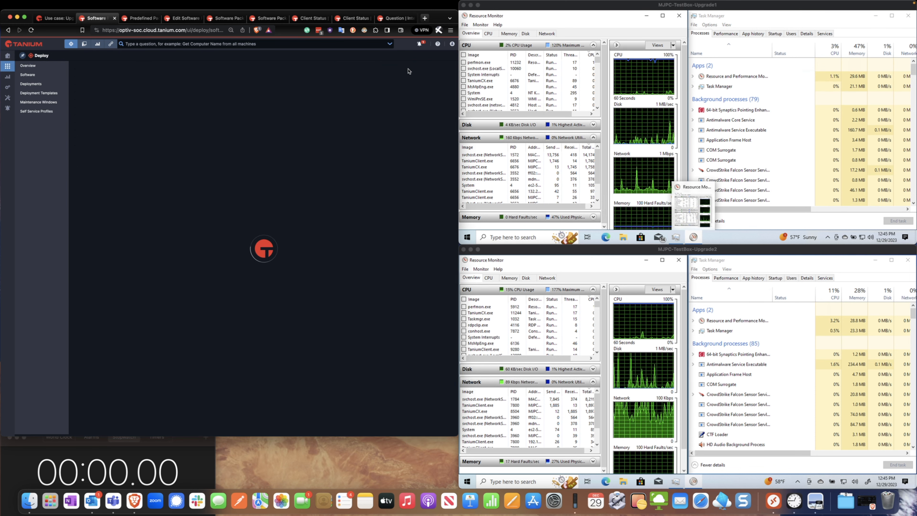
left_click(83, 90)
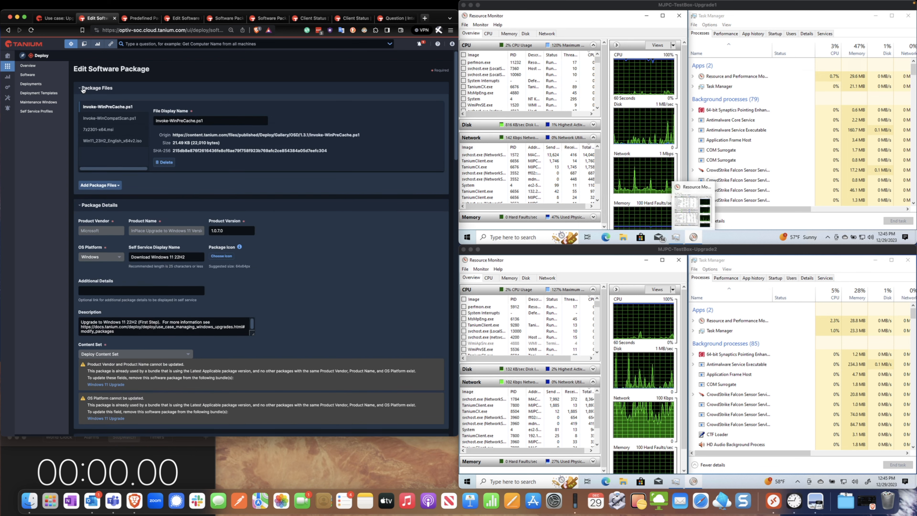
left_click(111, 129)
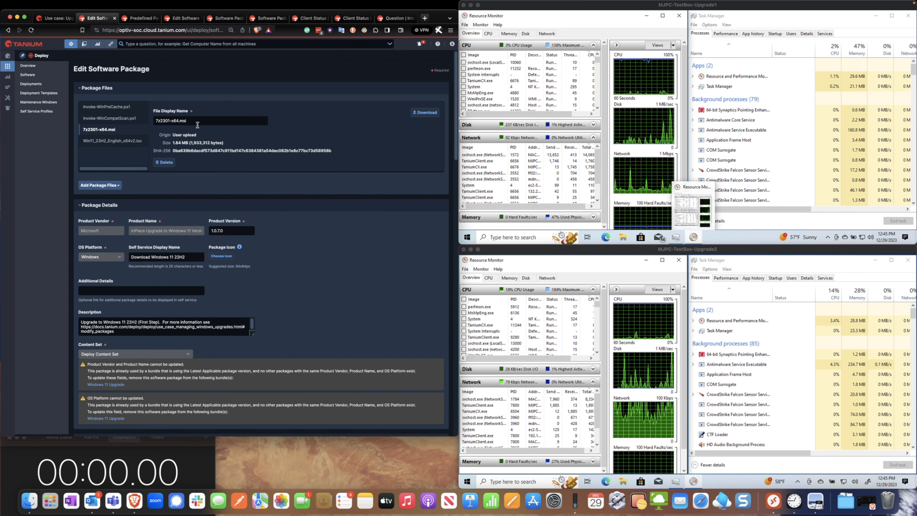
left_click(120, 143)
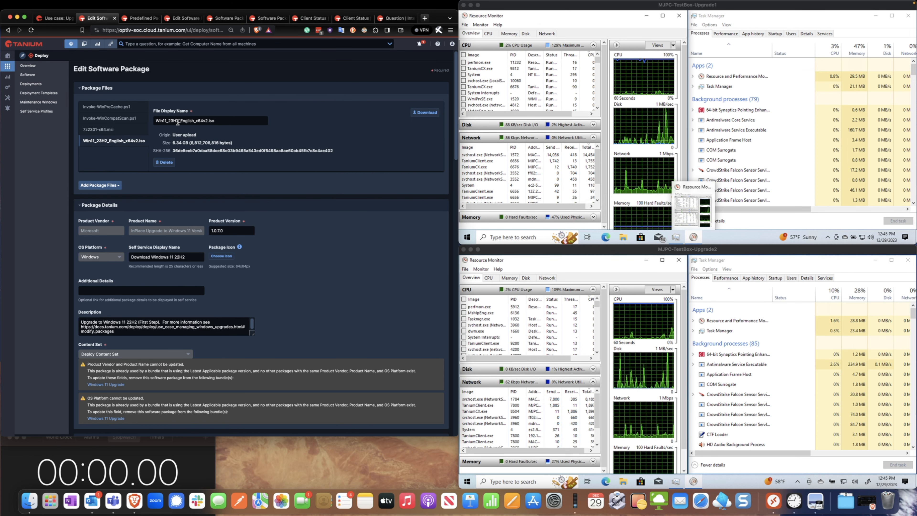
scroll(276, 209, "down", 5)
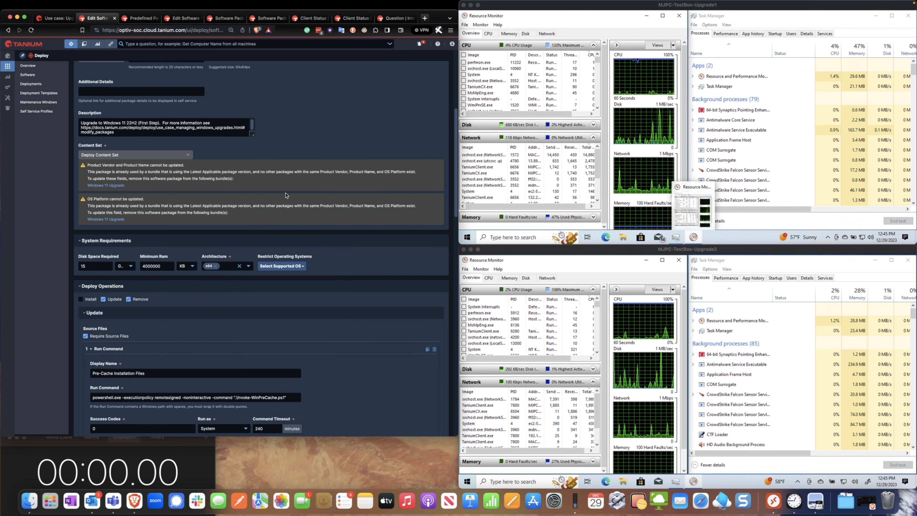
scroll(285, 195, "down", 4)
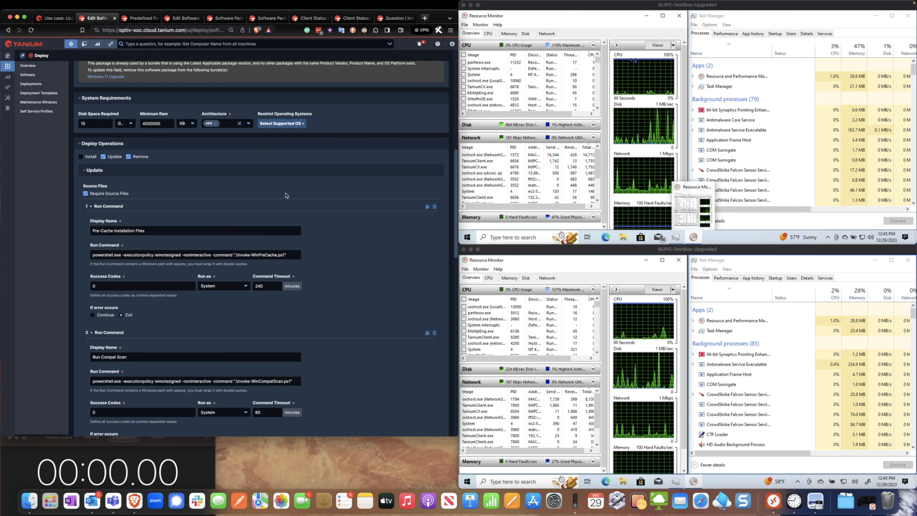
scroll(346, 198, "up", 10)
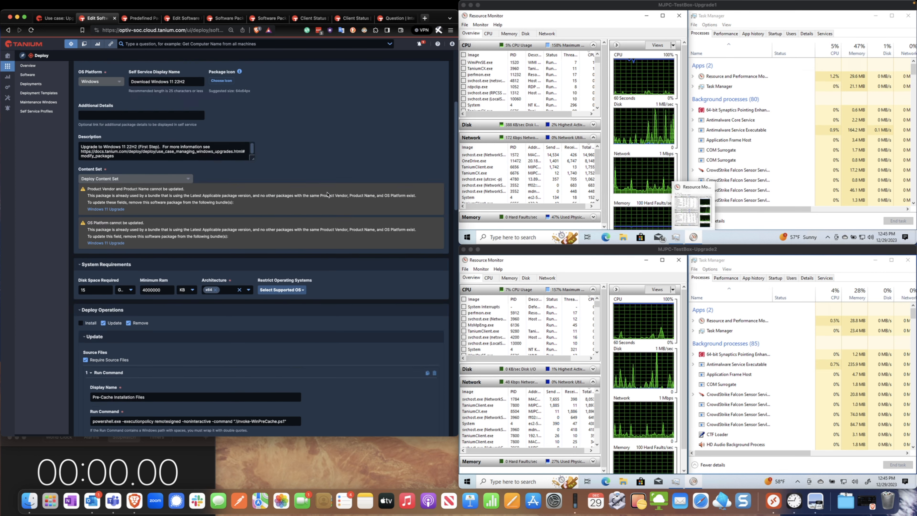
key("super+[")
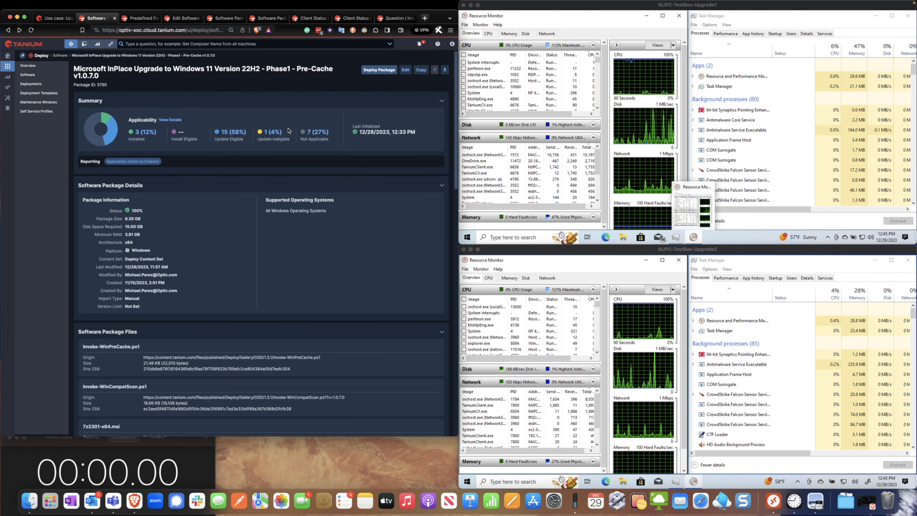
Create a deployment of the Phase1 Pre-Cache package and target it at the Windows 11 compatible machines computer group
left_click(376, 73)
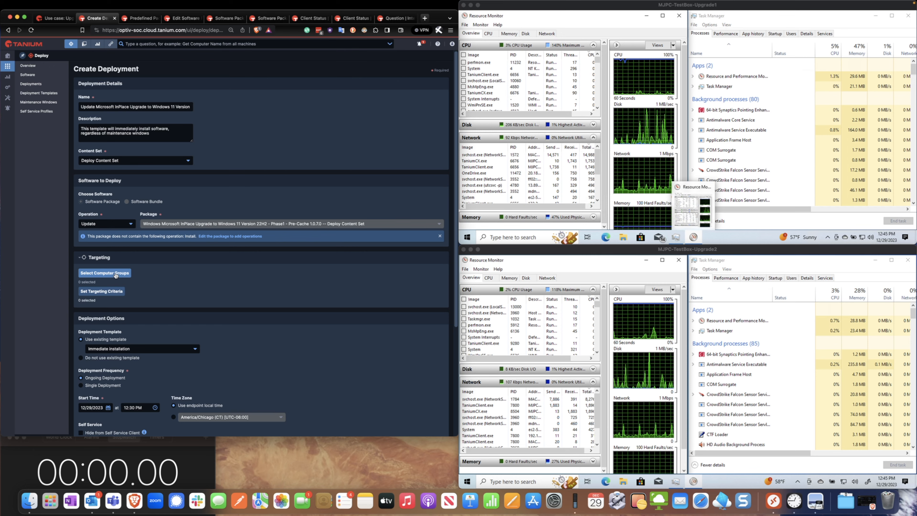
left_click(106, 273)
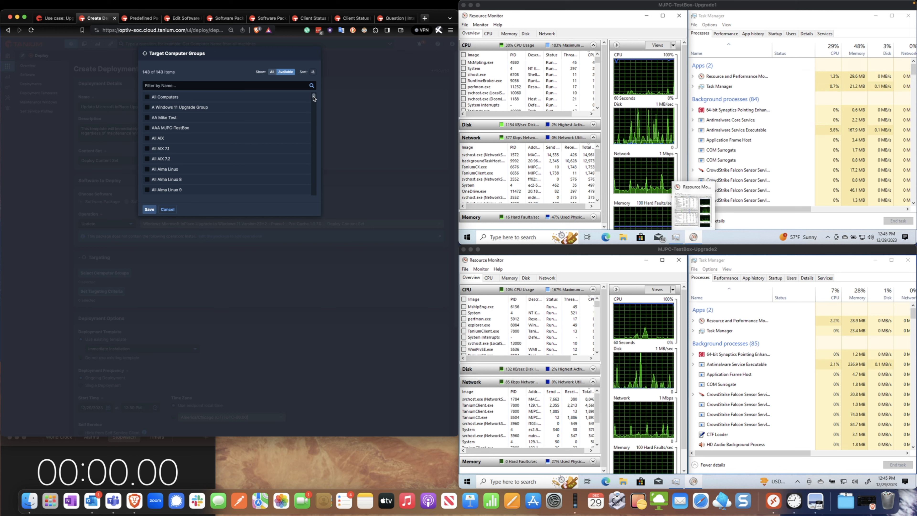
left_click_drag(314, 98, 313, 195)
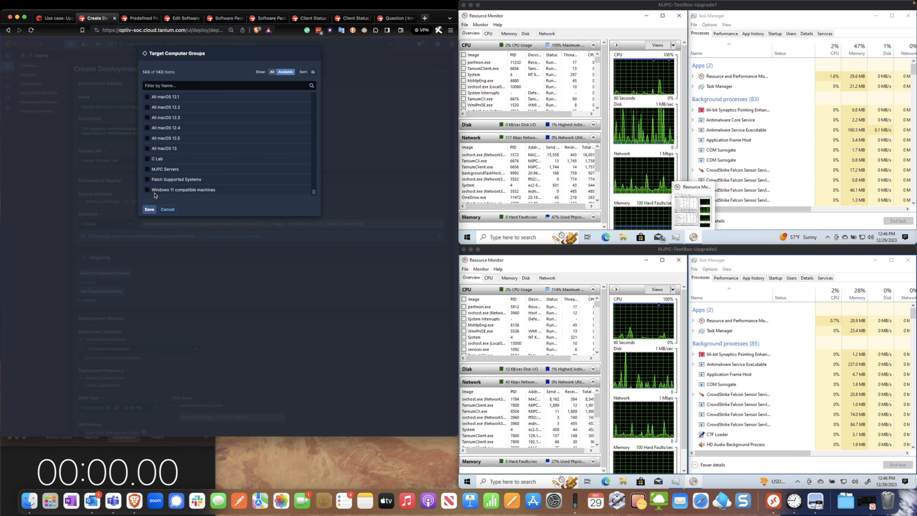
left_click(148, 191)
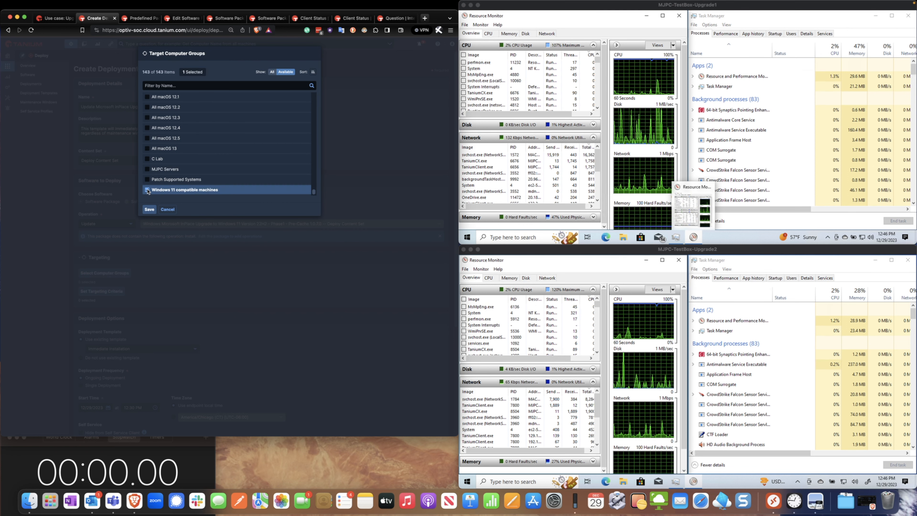
left_click(149, 210)
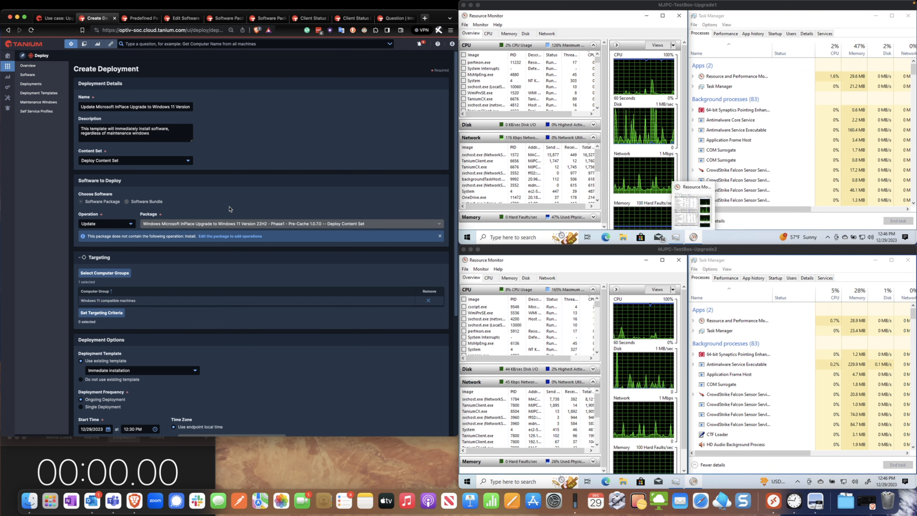
Apply the existing deployment template Windows 11 Upgrade Phase 1 to the deployment
scroll(230, 209, "down", 4)
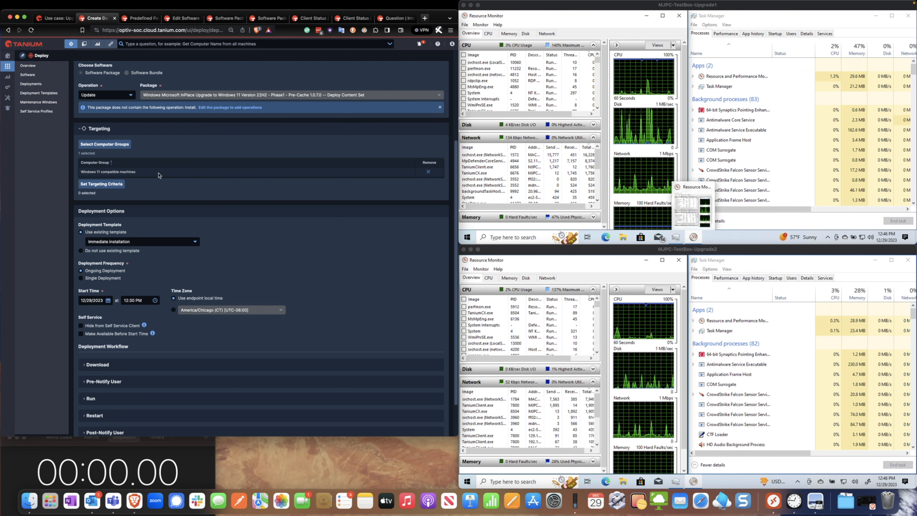
scroll(182, 184, "down", 2)
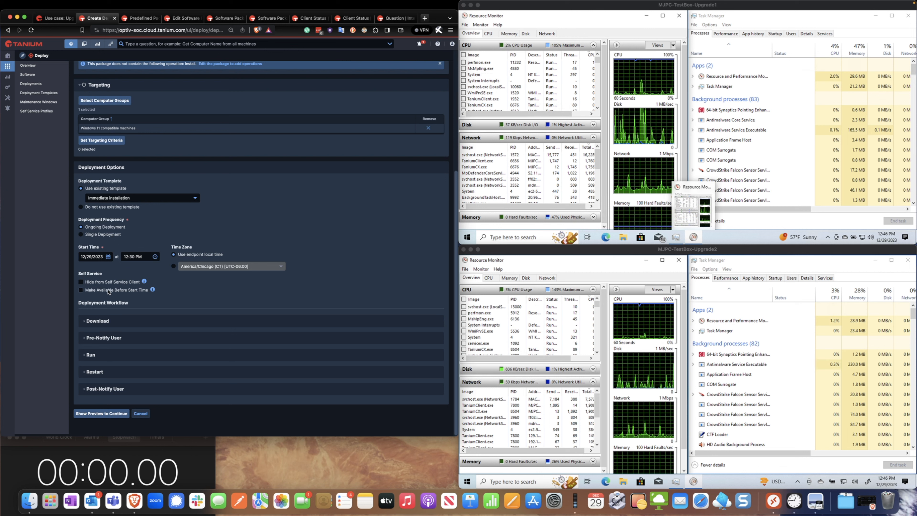
left_click(152, 199)
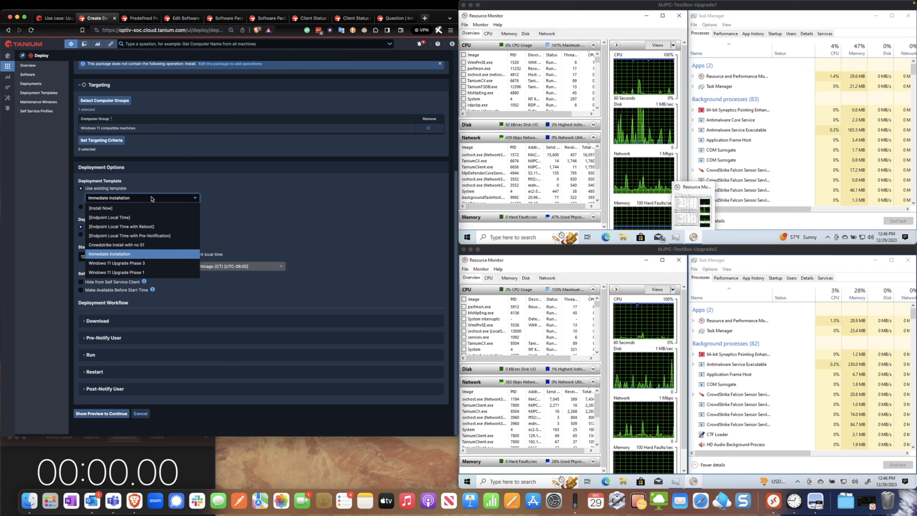
left_click(150, 273)
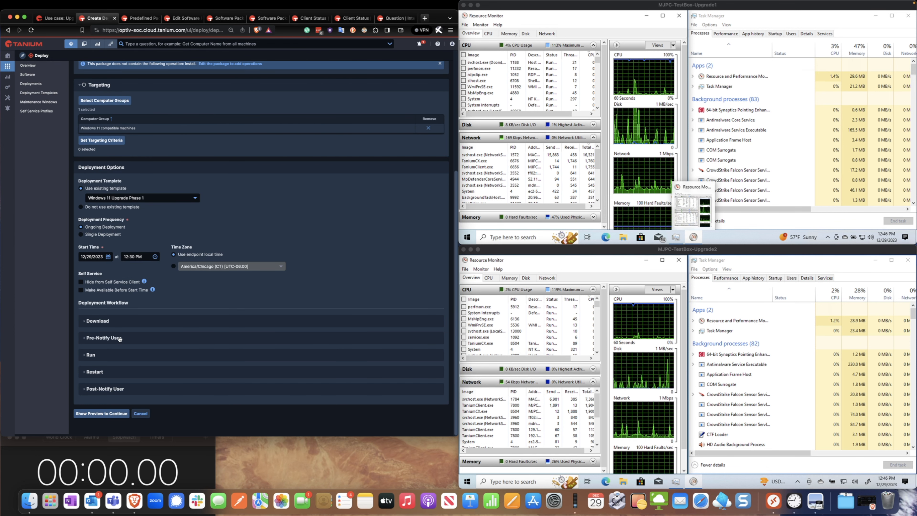
Examine the deployment workflow's download, pre-notification and post-notification settings, including the message titles and bodies
left_click(86, 321)
scroll(201, 326, "down", 2)
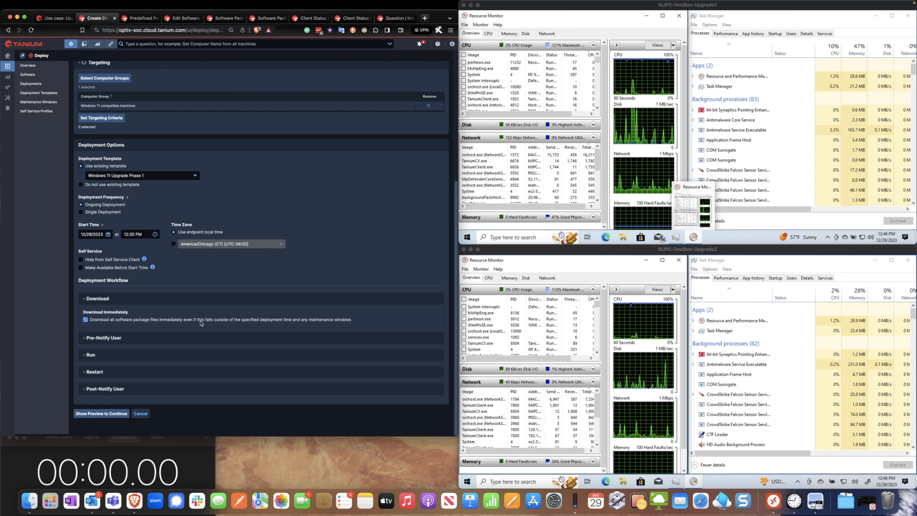
left_click(198, 338)
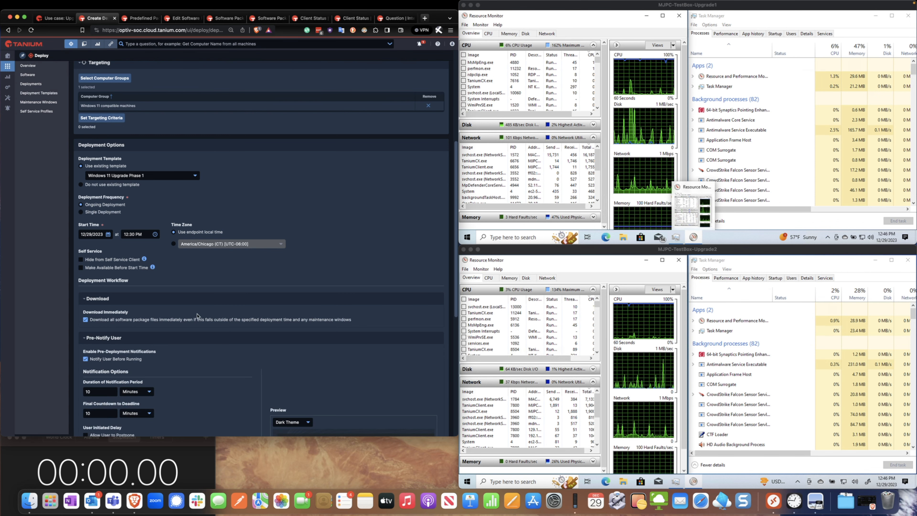
scroll(205, 318, "down", 5)
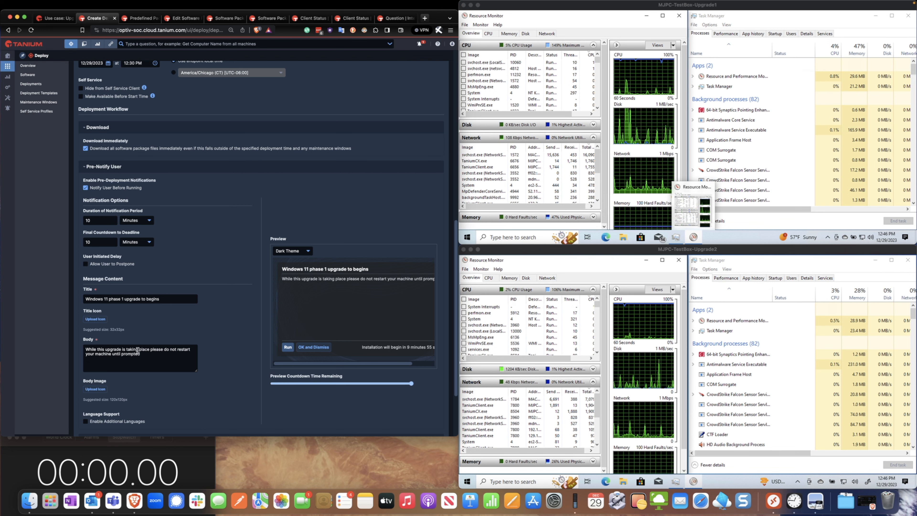
scroll(117, 356, "down", 3)
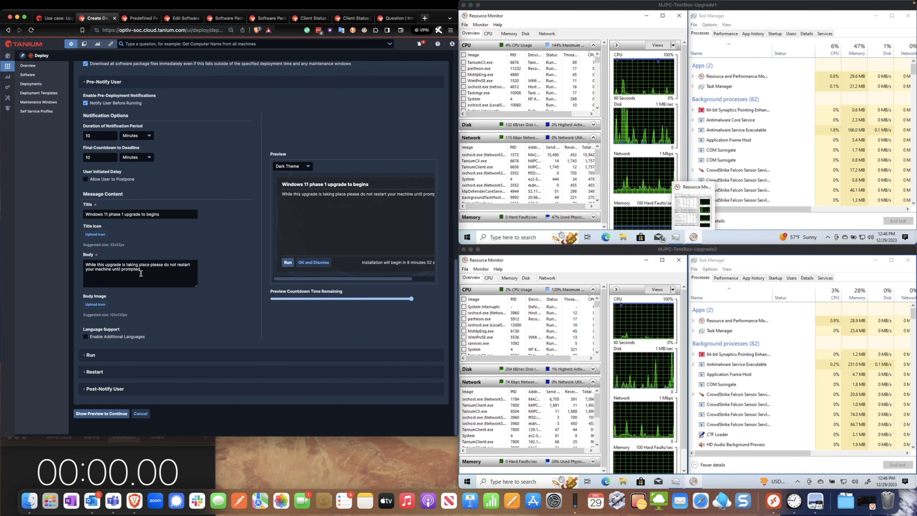
left_click(89, 389)
scroll(90, 386, "down", 7)
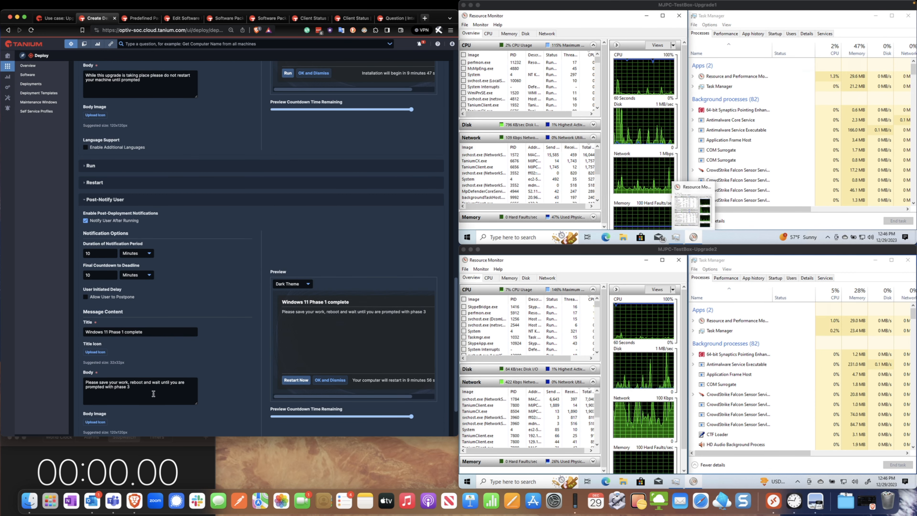
scroll(214, 356, "down", 3)
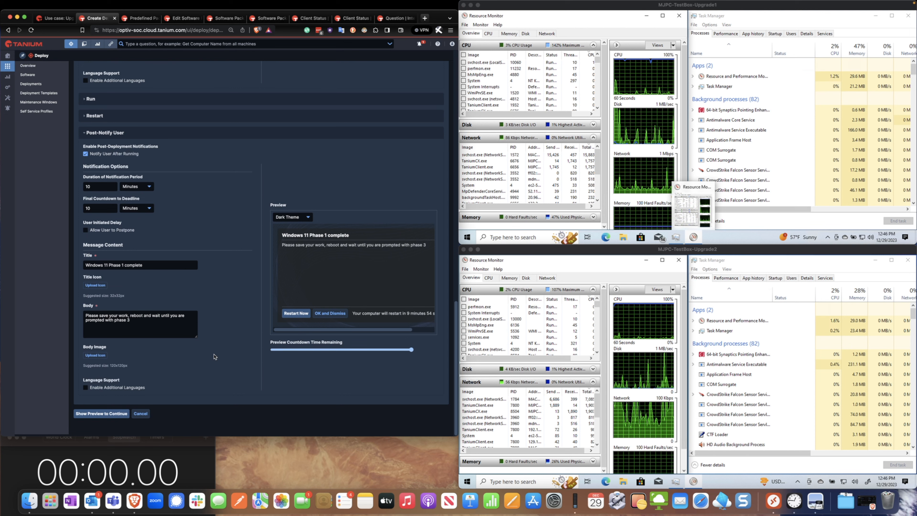
Preview the Phase1 Pre-Cache deployment, deploy the software and confirm the action
left_click(111, 414)
scroll(282, 377, "down", 3)
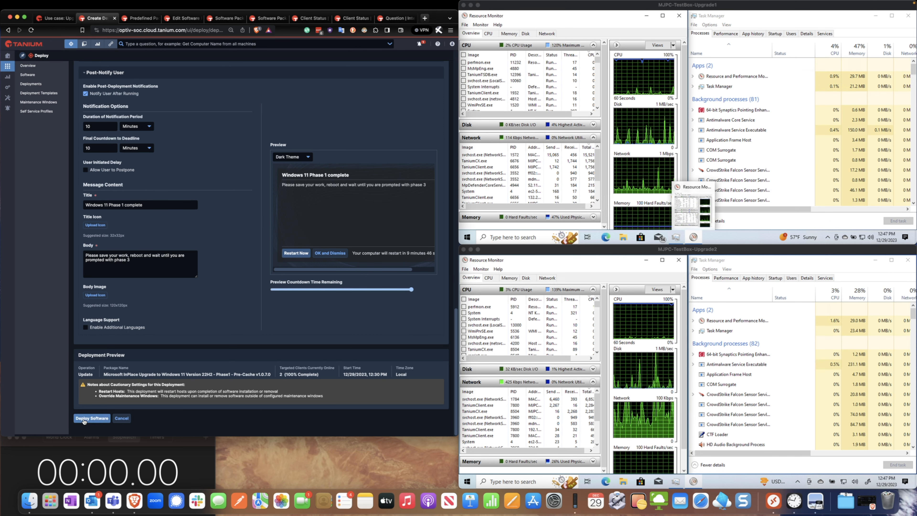
left_click(93, 418)
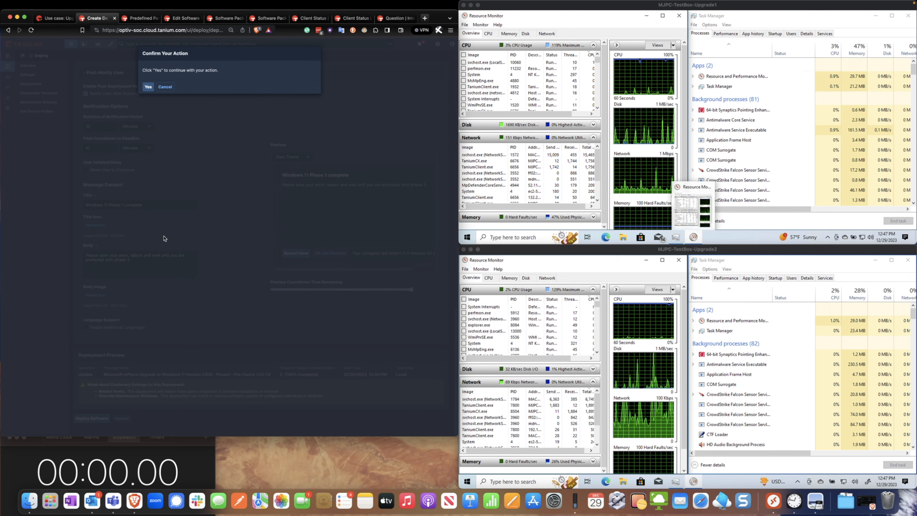
left_click(149, 87)
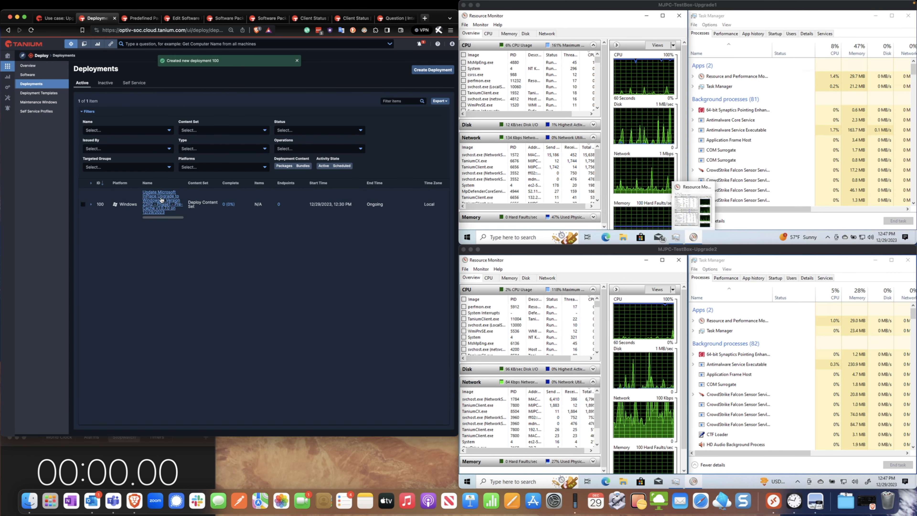
Switch to the Clock app, start the stopwatch to time the deployment, and bring the MJPC-TestBox-Upgrade1 remote session into focus
left_click(183, 441)
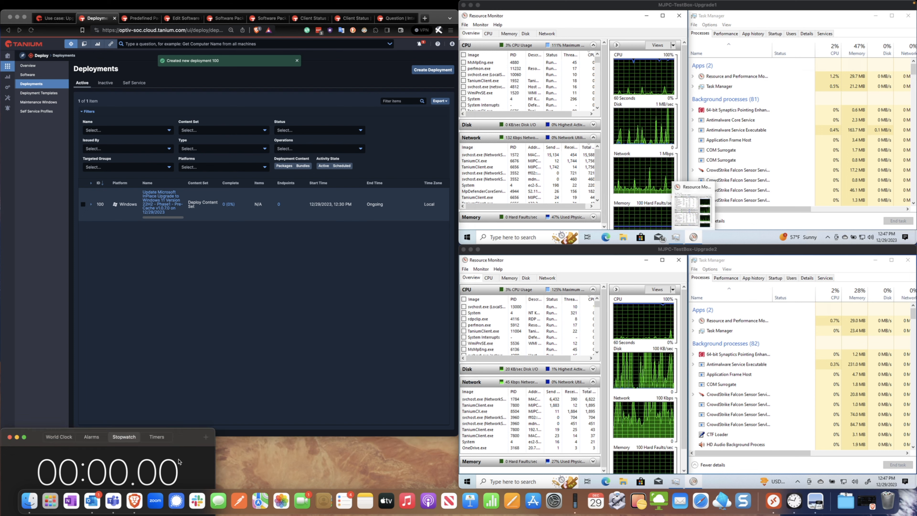
mouse_move(183, 441)
left_mouse_down()
mouse_move(257, 310)
mouse_move(266, 245)
mouse_move(181, 382)
mouse_move(180, 437)
left_mouse_up()
key("space")
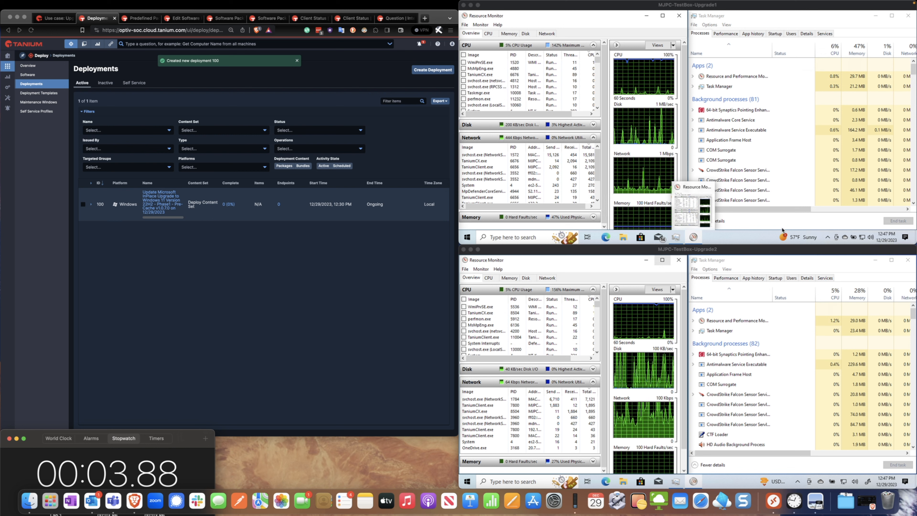
left_click(754, 241)
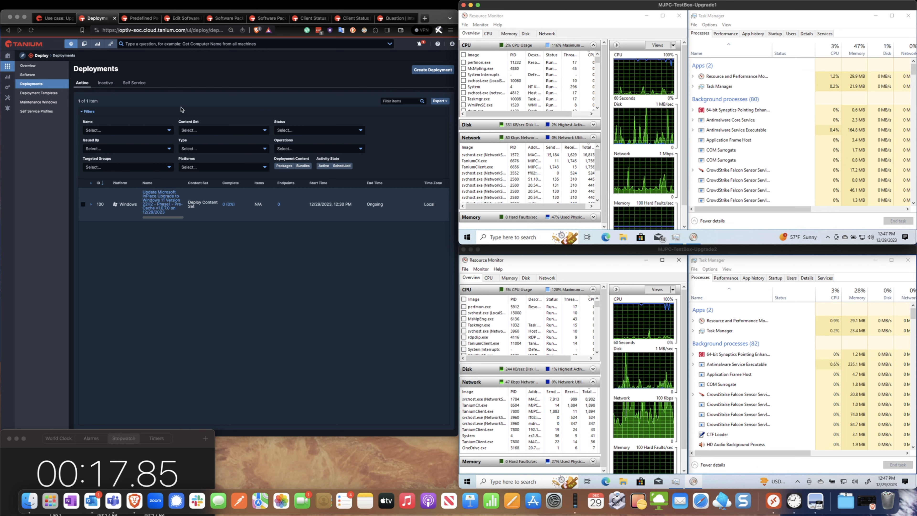
Look over the open gallery, Original Pre-Cache, Direct-Cache and Phase3 Upgrade pages, and go to the start of the Upgrading Windows use case guide
left_click(139, 18)
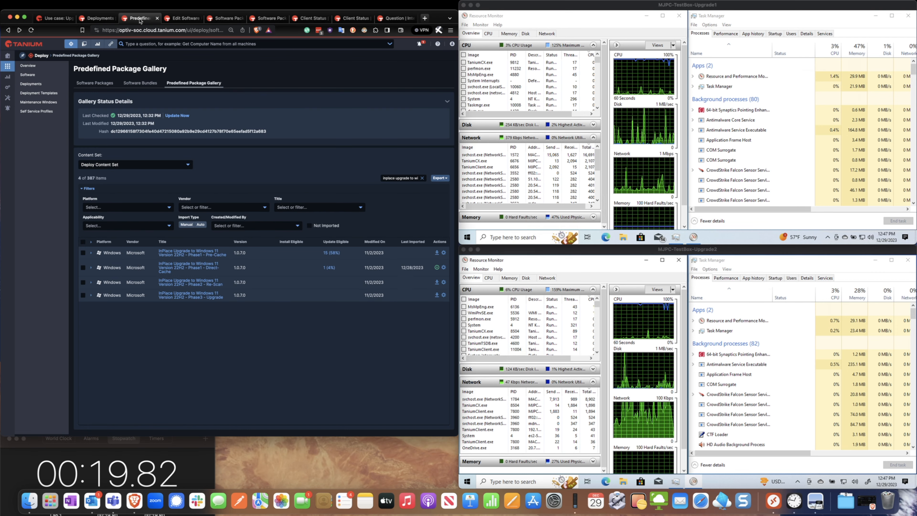
left_click(186, 20)
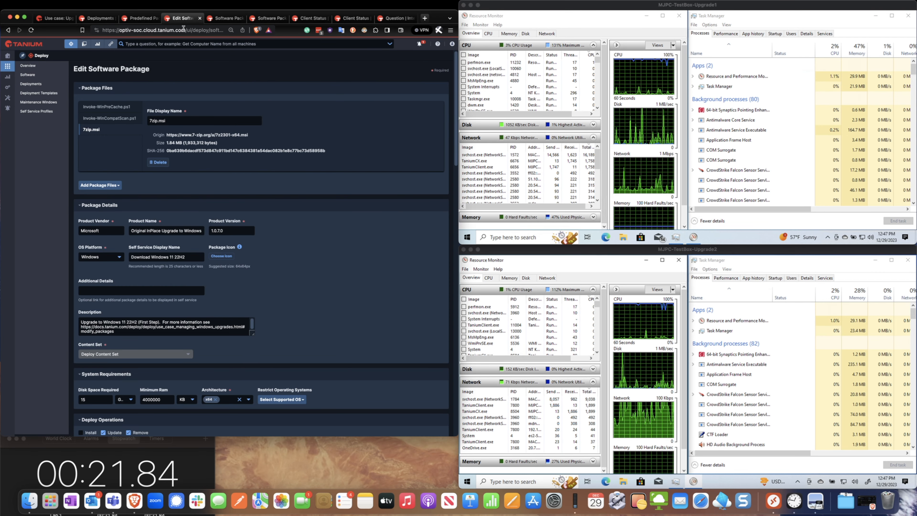
left_click(224, 20)
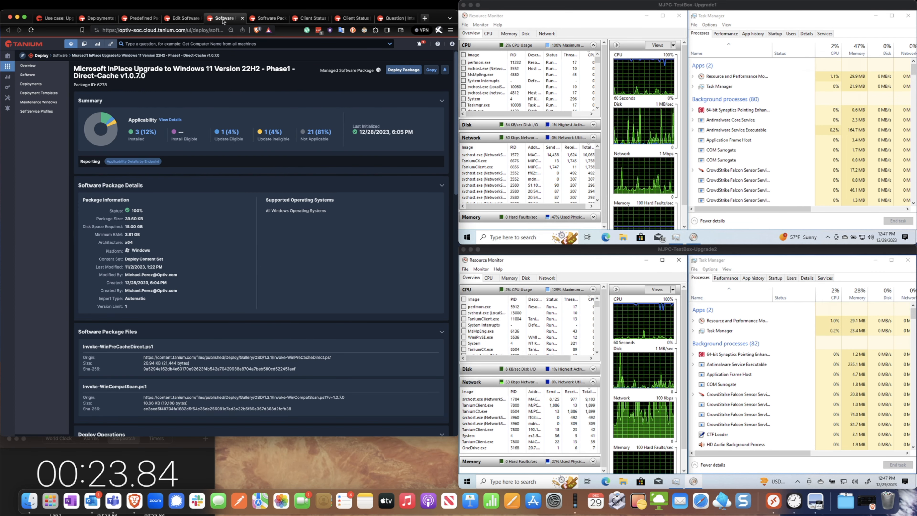
left_click(264, 20)
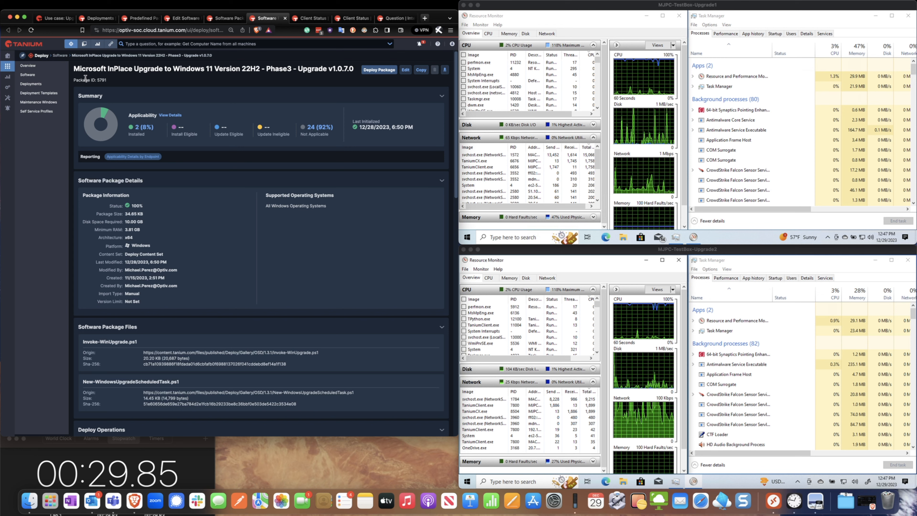
left_click(54, 18)
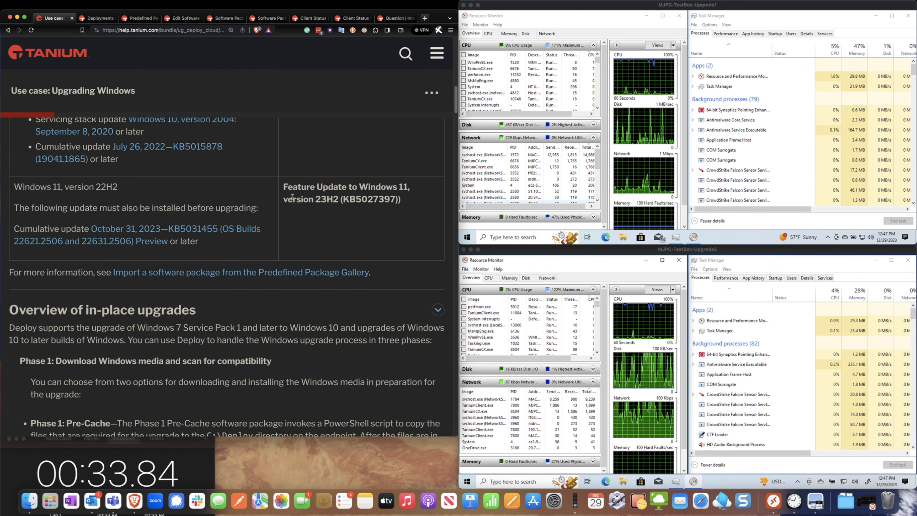
scroll(301, 198, "up", 15)
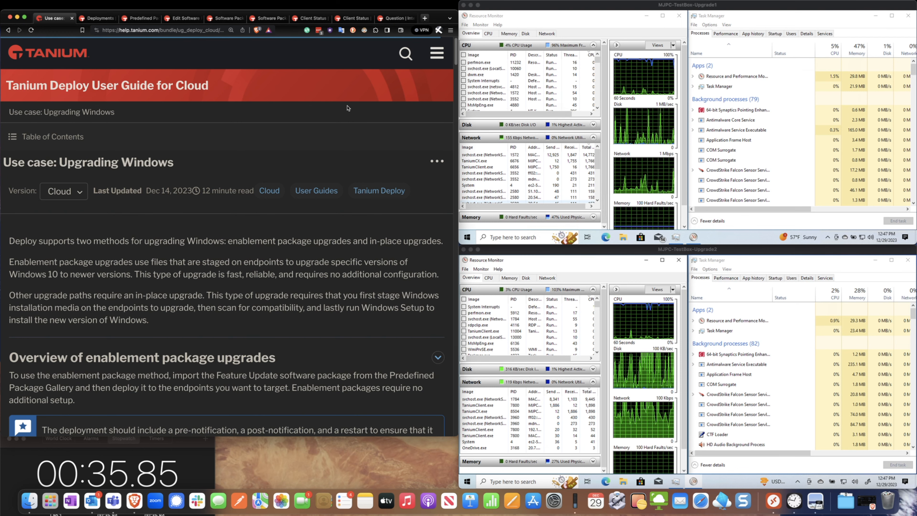
Search the Upgrading Windows guide for "bitl" and highlight the /Bitlocker ForceKeepActive argument in the example command
scroll(262, 182, "down", 3)
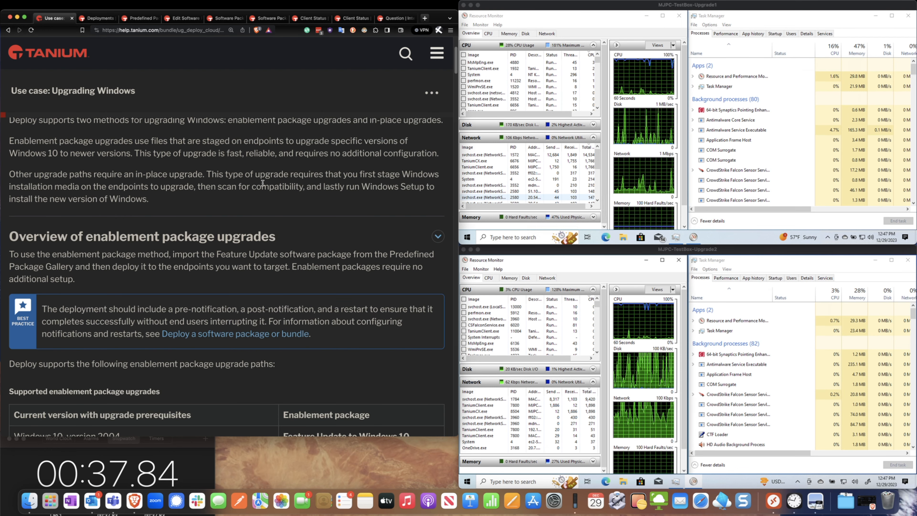
key("super+f")
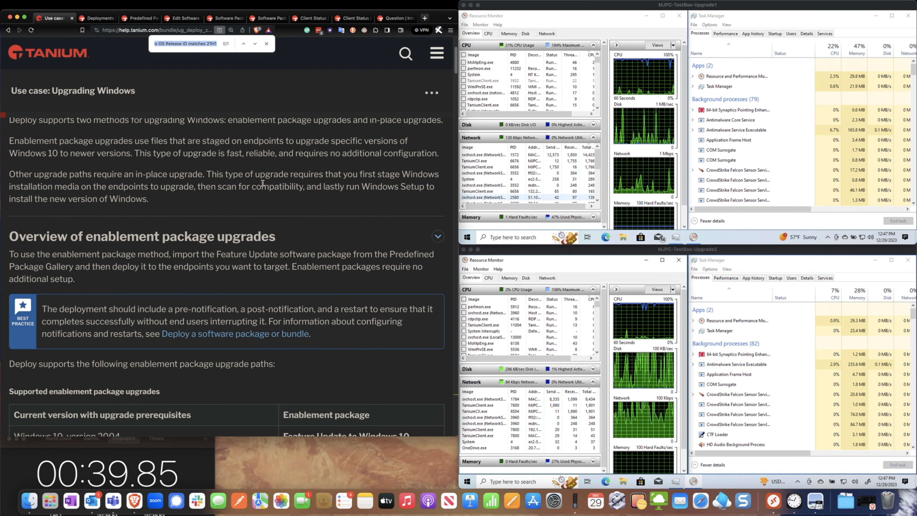
type("bit")
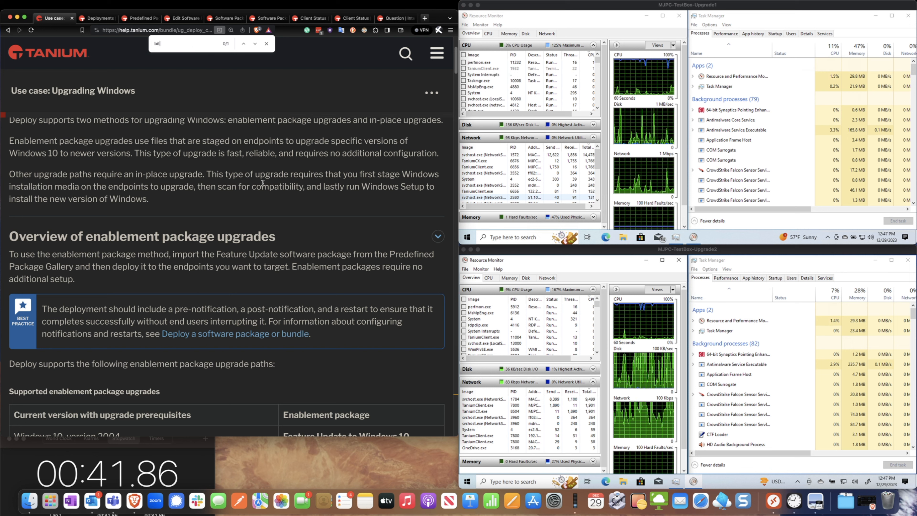
type("l")
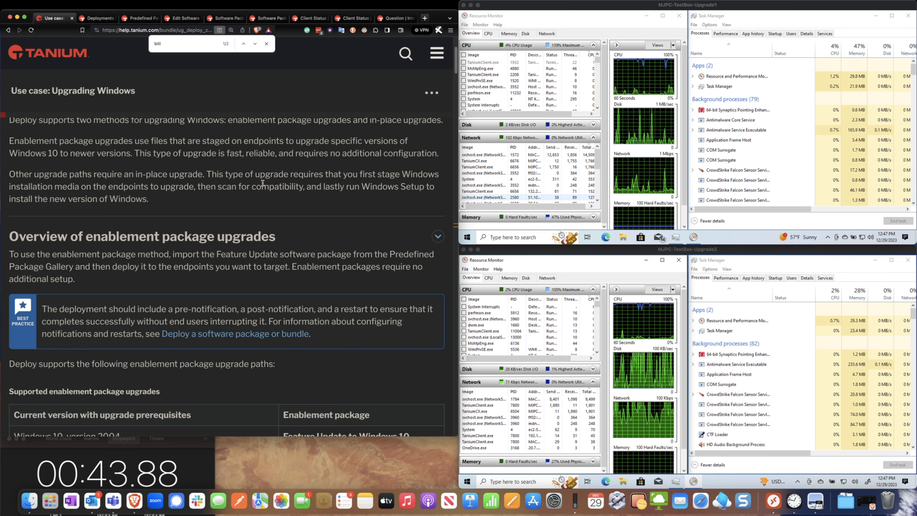
left_click(255, 44)
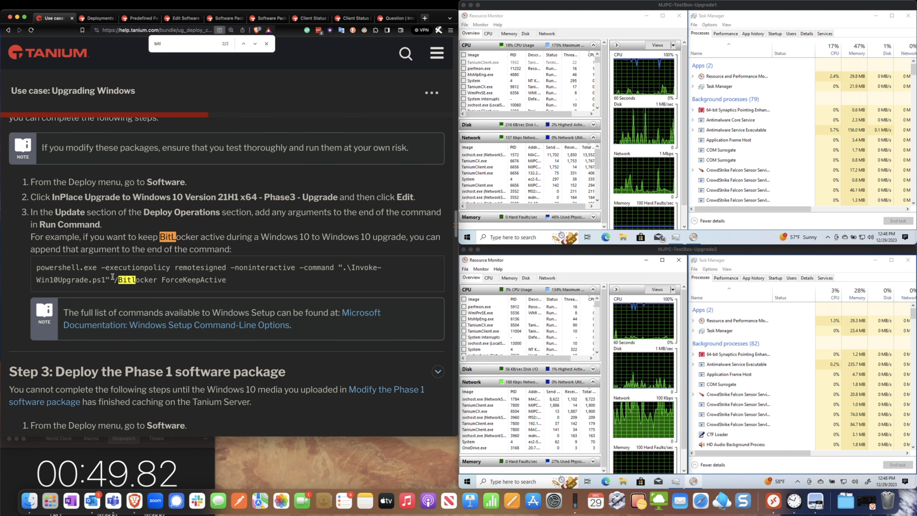
left_click_drag(113, 280, 227, 280)
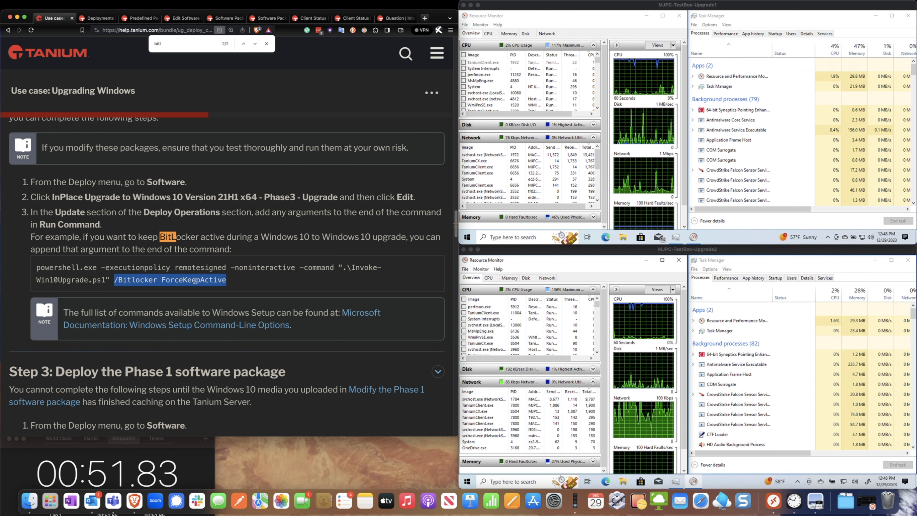
Open the Windows 11 Version 22H2 Phase3 - Upgrade package for editing and go to its Update run command
left_click(274, 20)
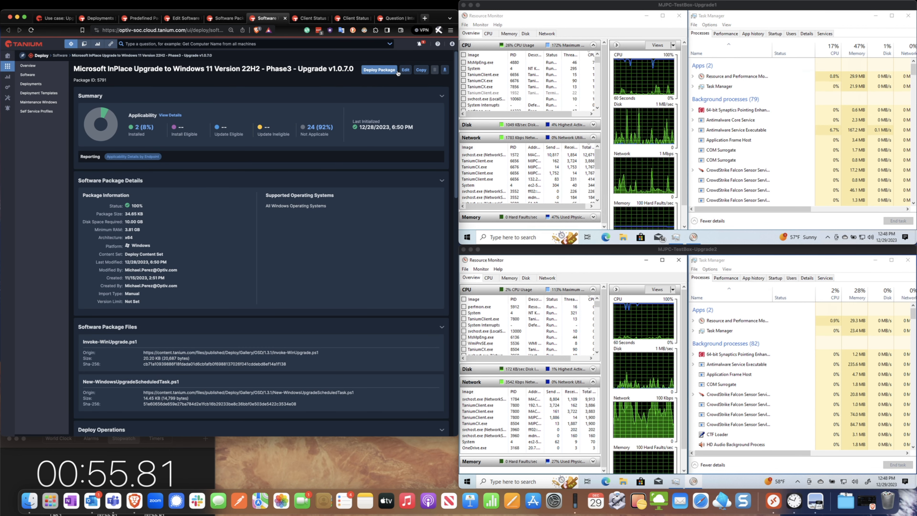
left_click(404, 69)
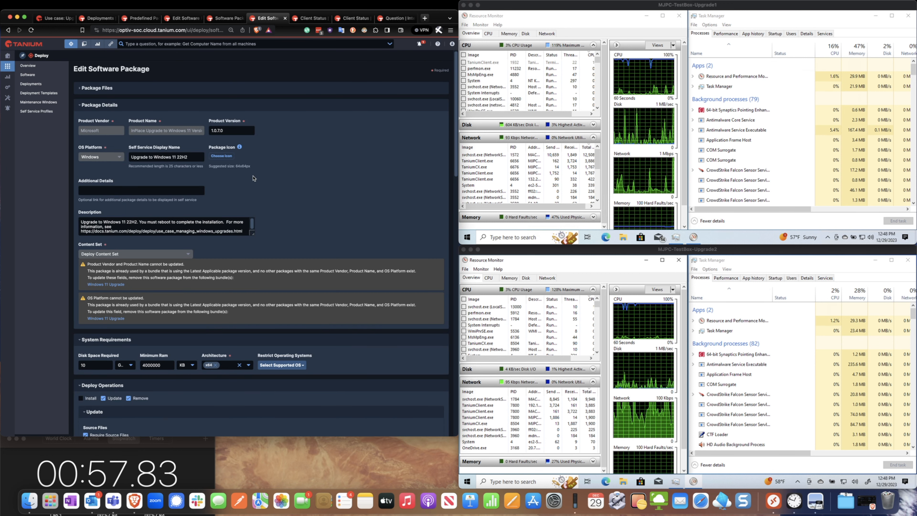
scroll(254, 178, "down", 7)
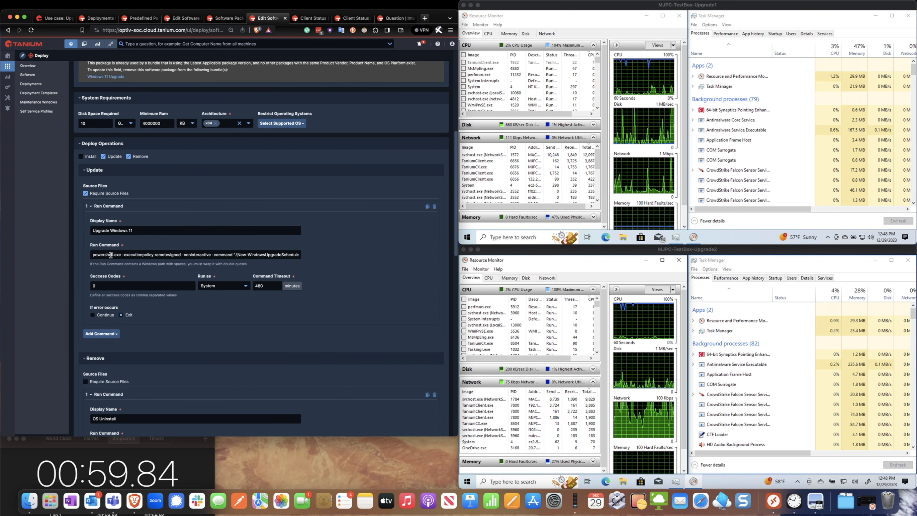
left_click(249, 253)
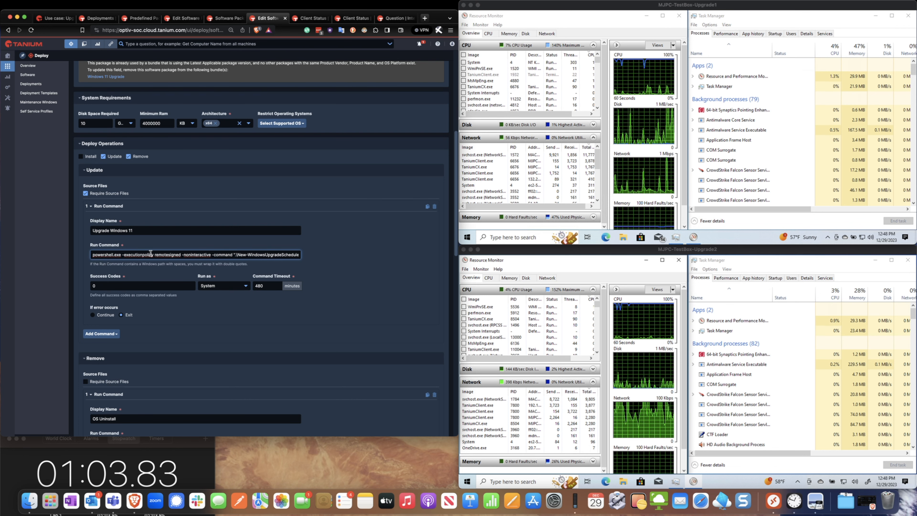
Compare the guide's BitLocker argument with the end of the package's Update run command, and look over the Remove operation
left_click(51, 21)
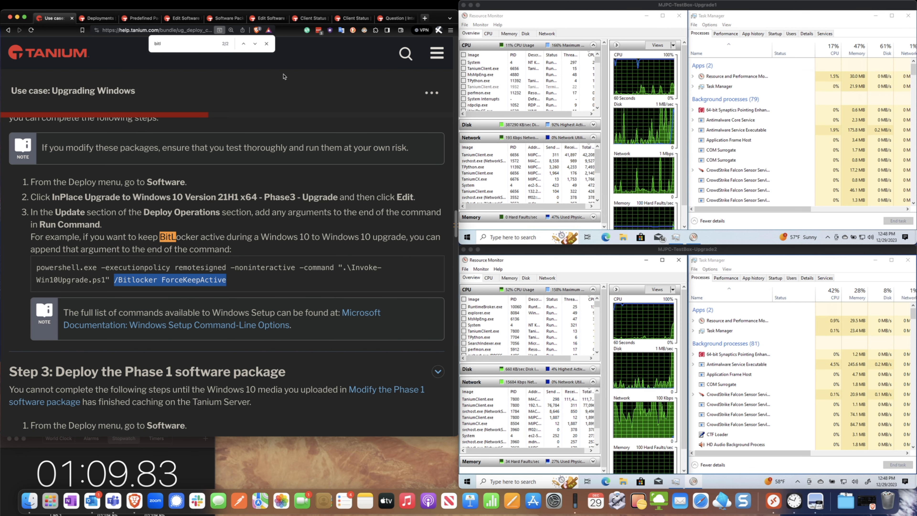
left_click(268, 18)
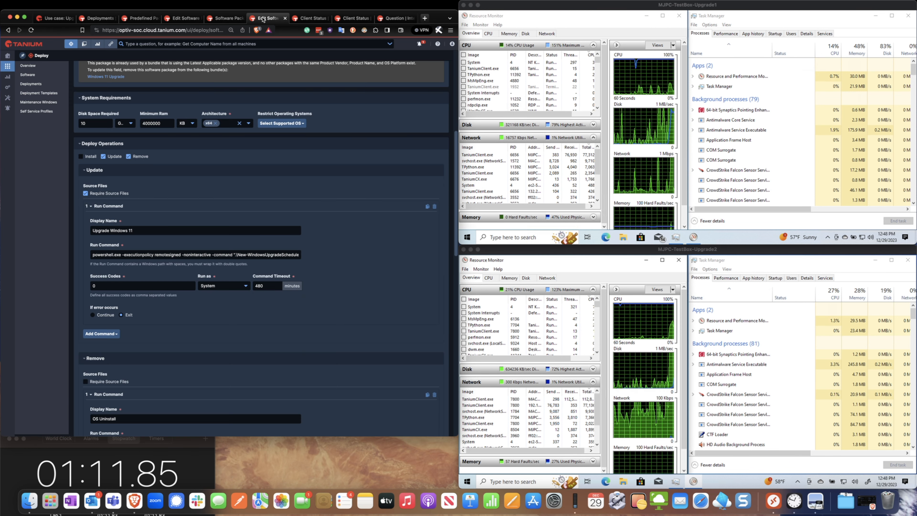
left_click_drag(228, 254, 357, 256)
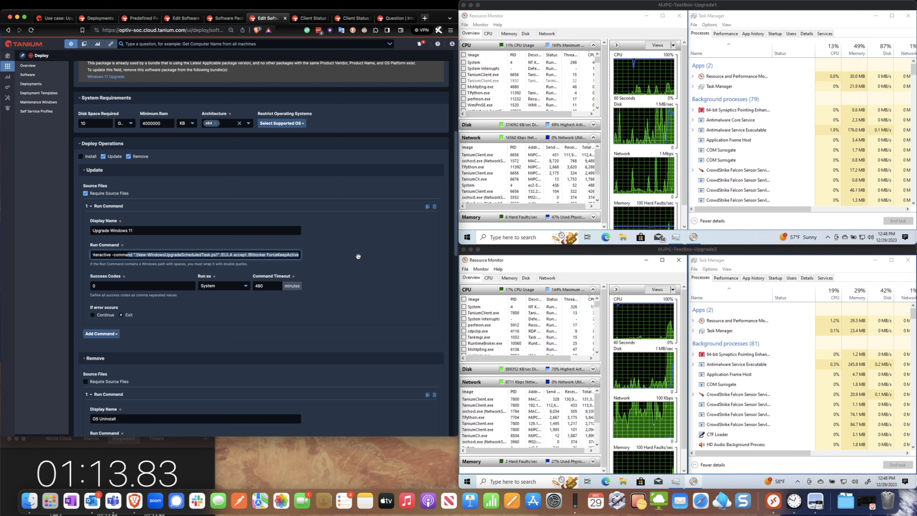
left_click(280, 255)
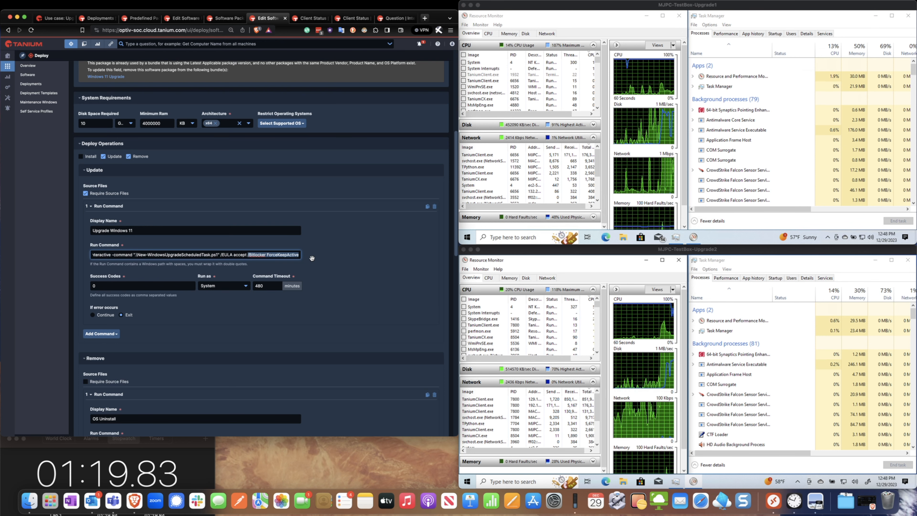
scroll(329, 259, "down", 3)
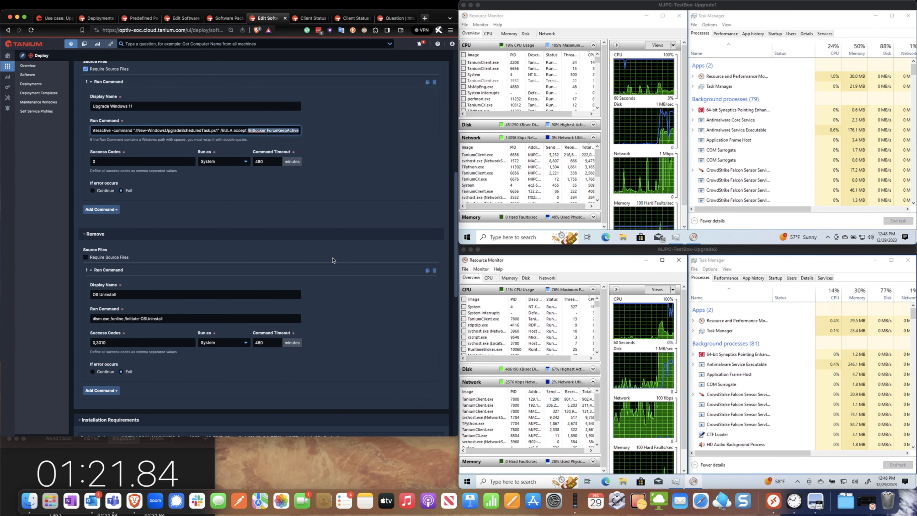
scroll(332, 260, "up", 9)
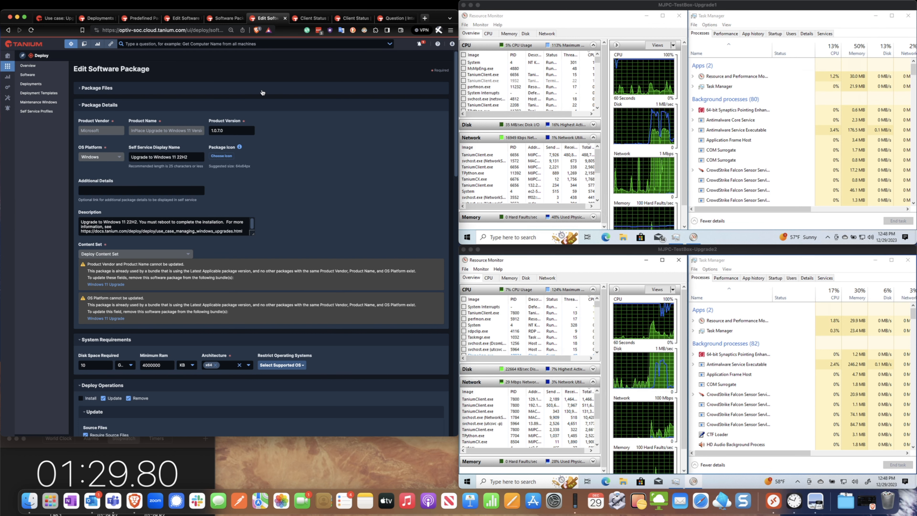
Leave package editing, start a deployment of the Phase3 - Upgrade package and target the Windows 11 compatible machines computer group
key("super+[")
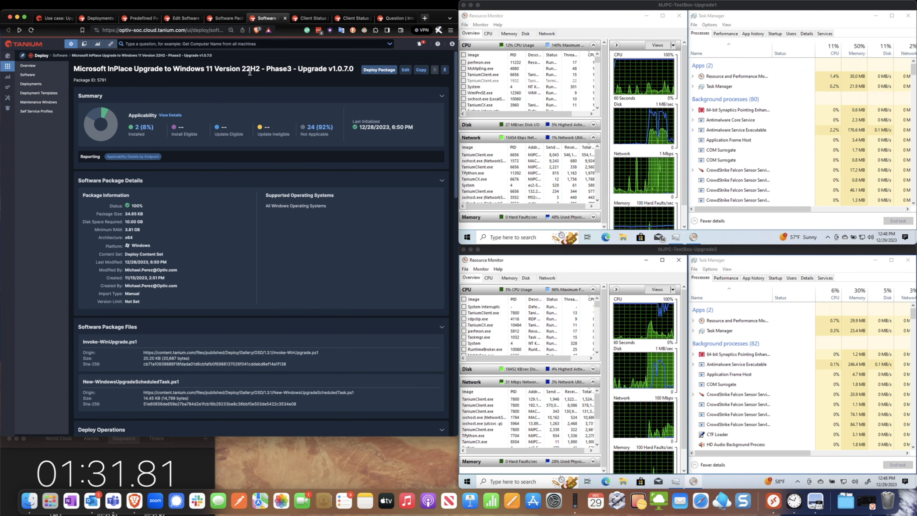
left_click(377, 70)
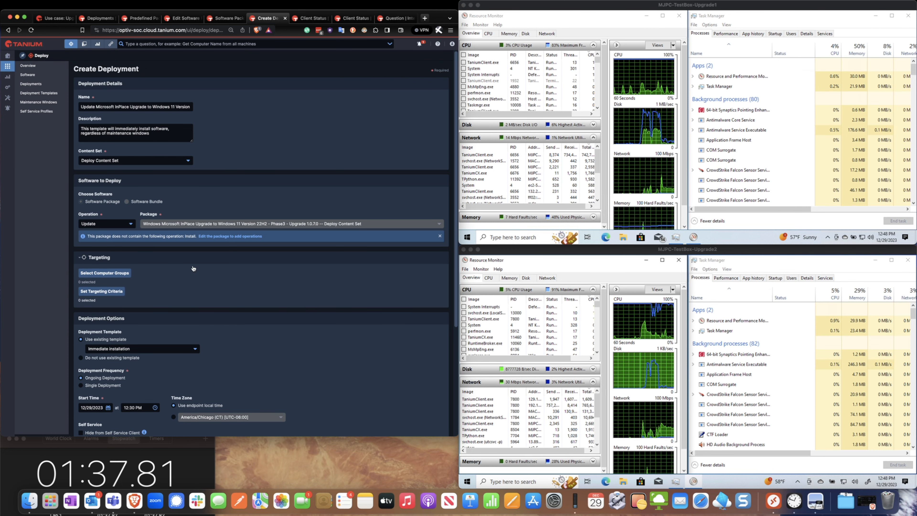
left_click(119, 274)
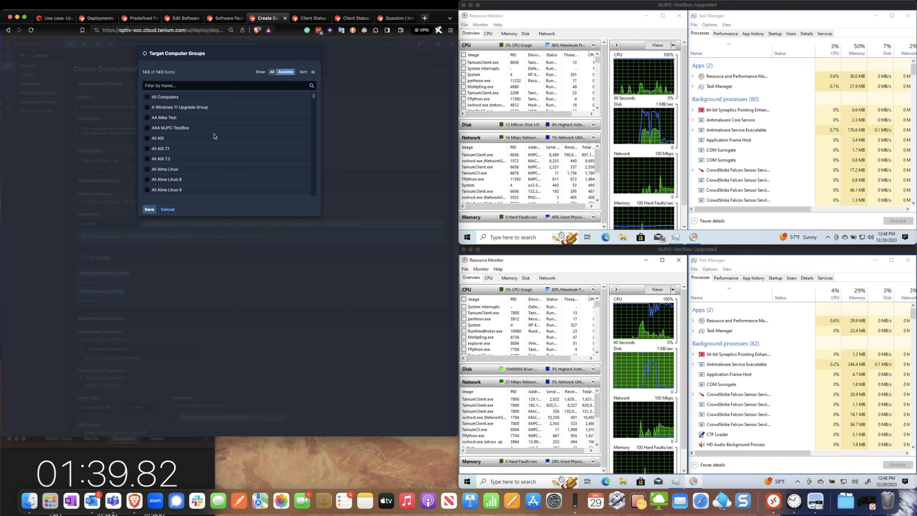
scroll(246, 141, "down", 20)
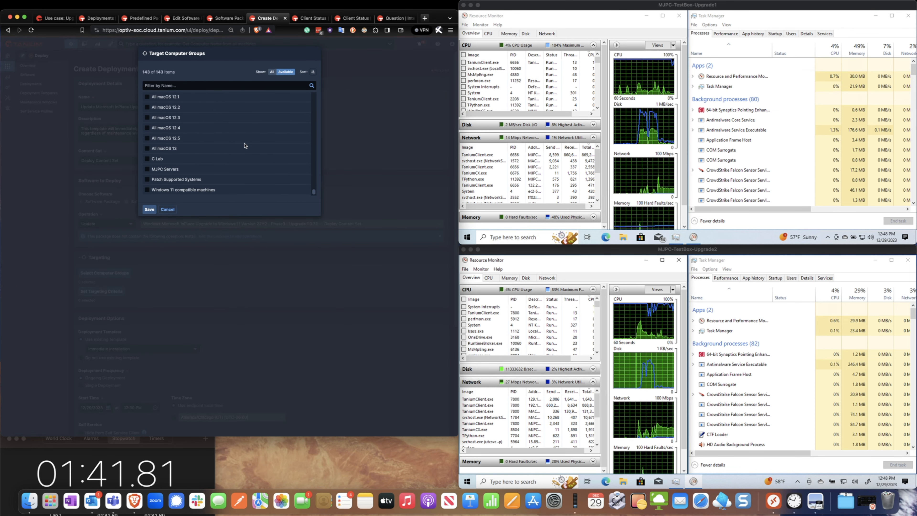
left_click(147, 190)
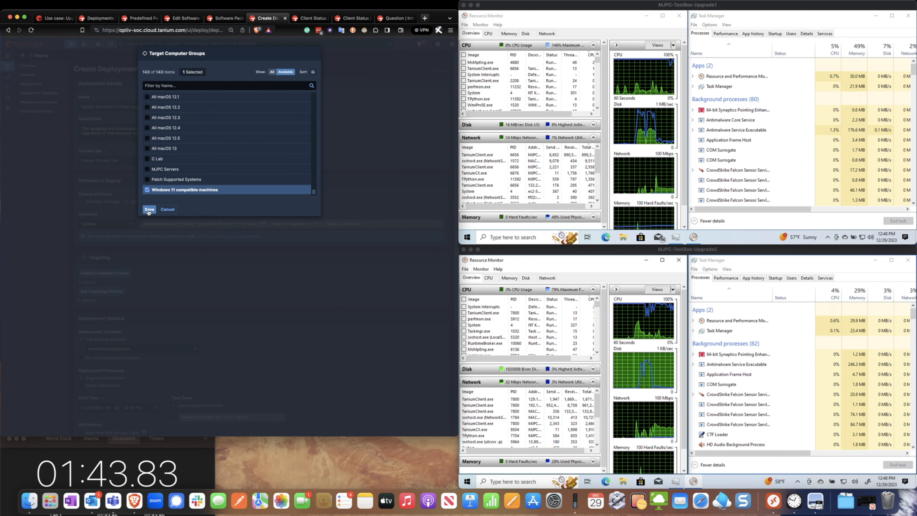
left_click(150, 210)
Apply the existing deployment template Windows 11 Upgrade Phase 3 to the deployment
scroll(266, 254, "down", 5)
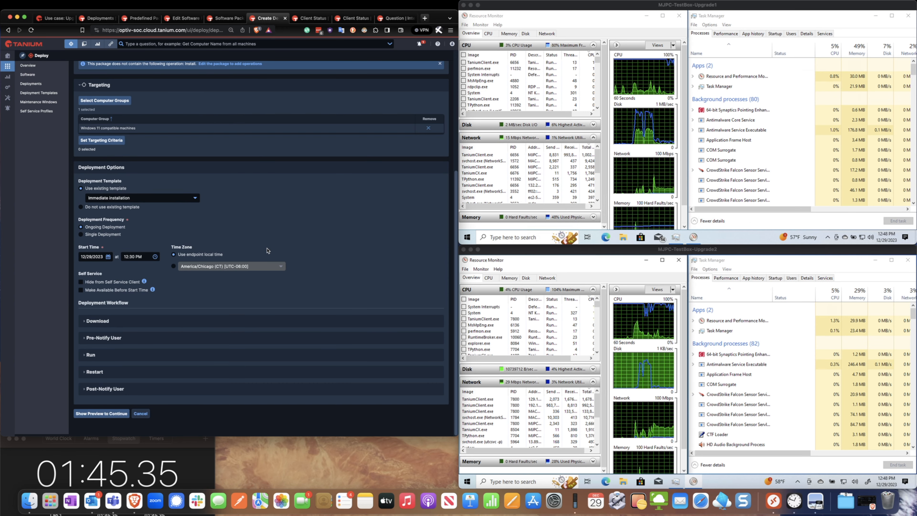
left_click(161, 198)
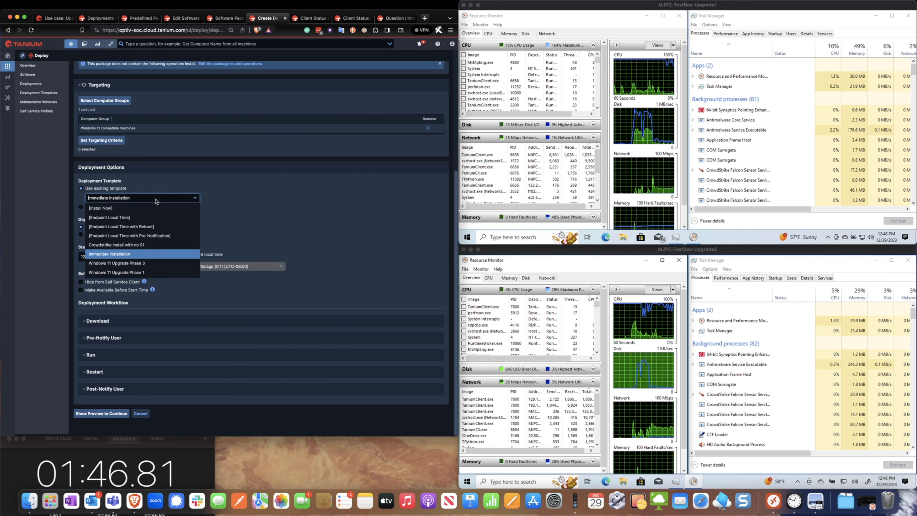
left_click(161, 266)
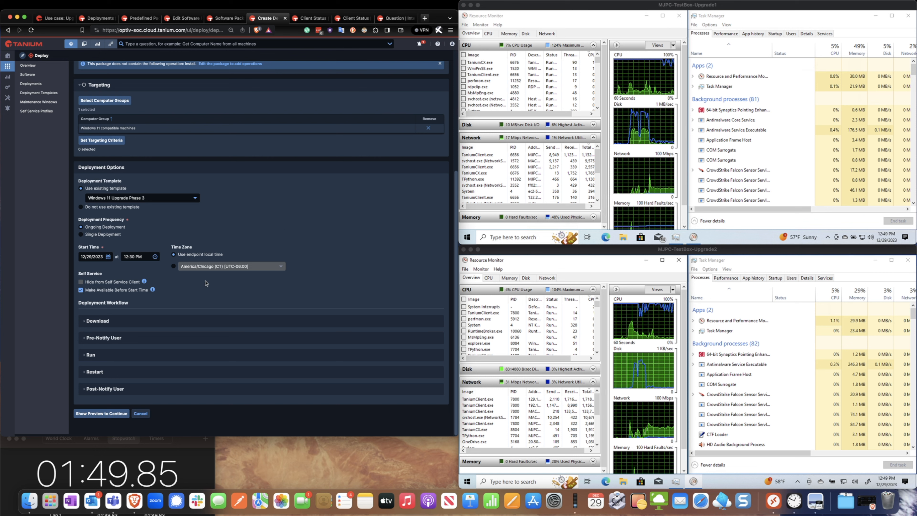
Examine the deployment's download and pre-notification settings, reading the user message preview through to its end
left_click(96, 321)
scroll(271, 258, "down", 1)
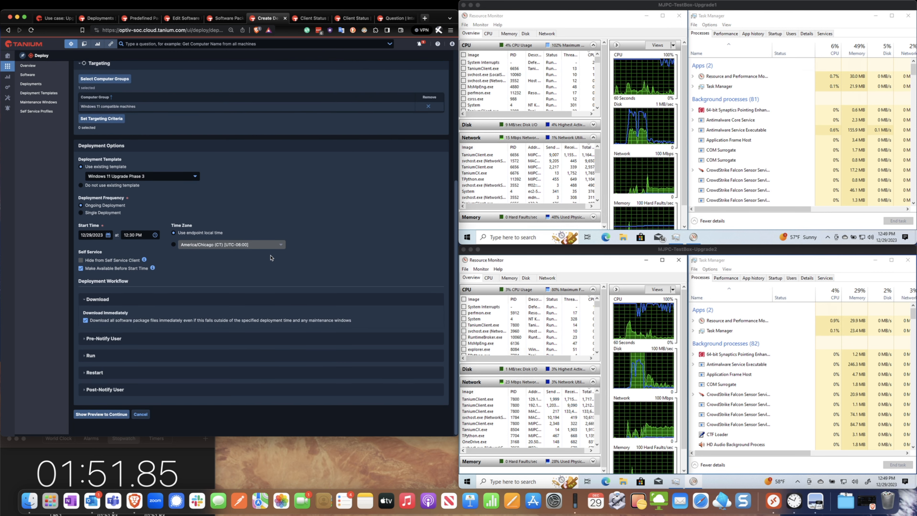
left_click(105, 340)
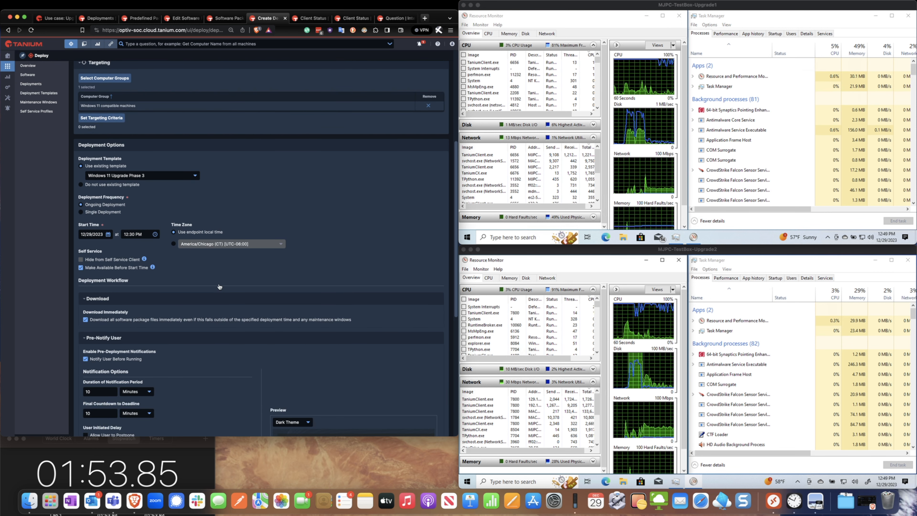
scroll(188, 307, "down", 7)
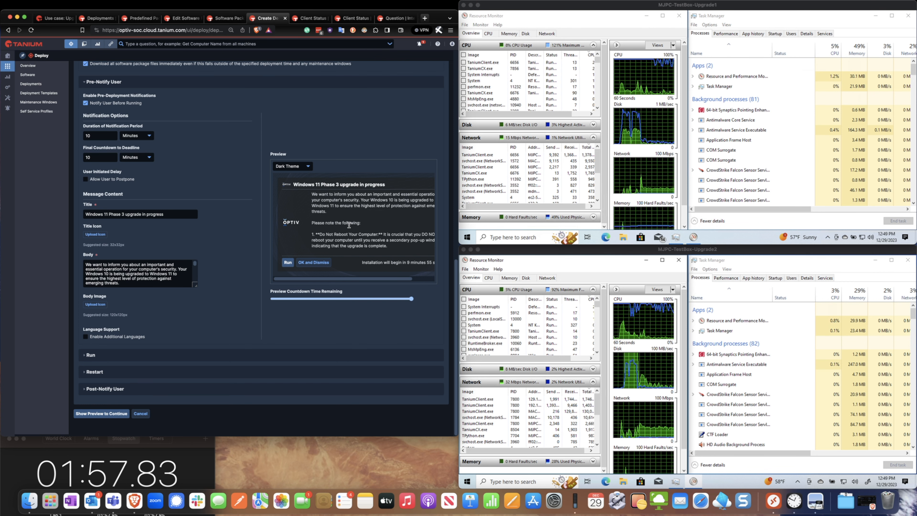
scroll(350, 235, "up", 1)
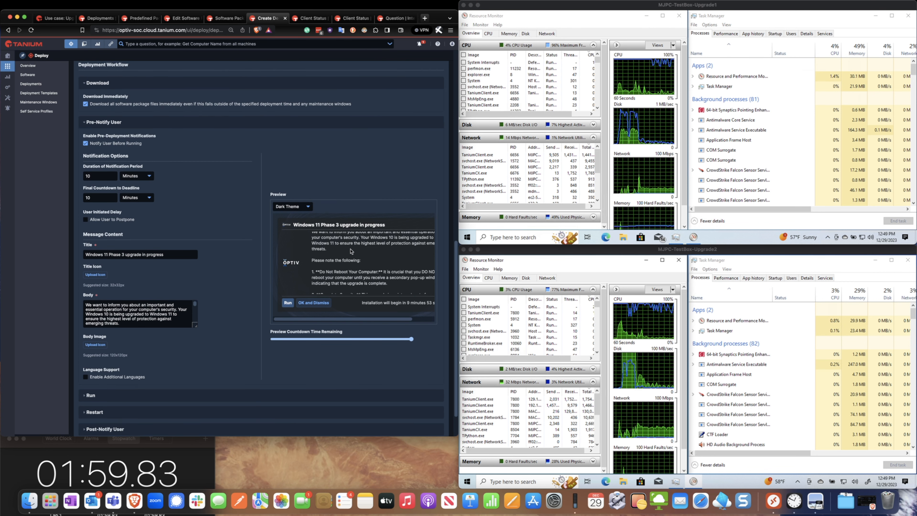
scroll(350, 251, "down", 5)
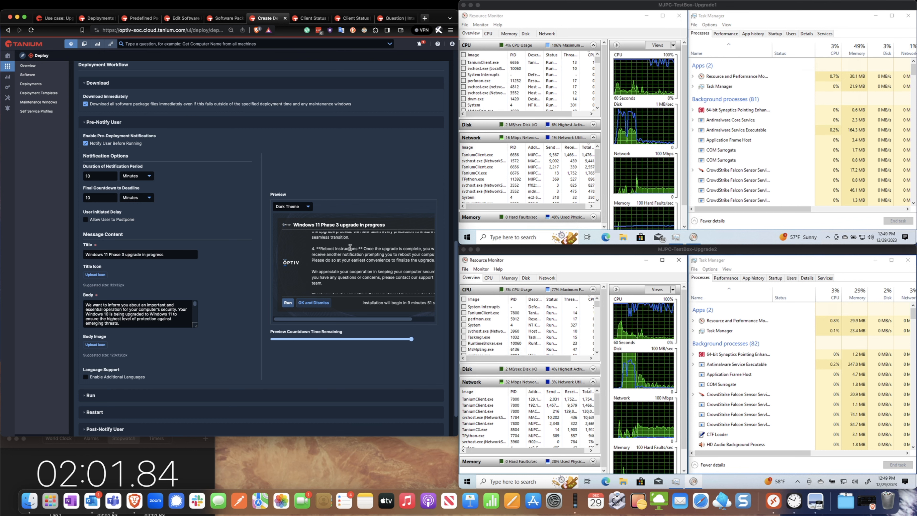
scroll(350, 248, "down", 3)
scroll(243, 280, "down", 1)
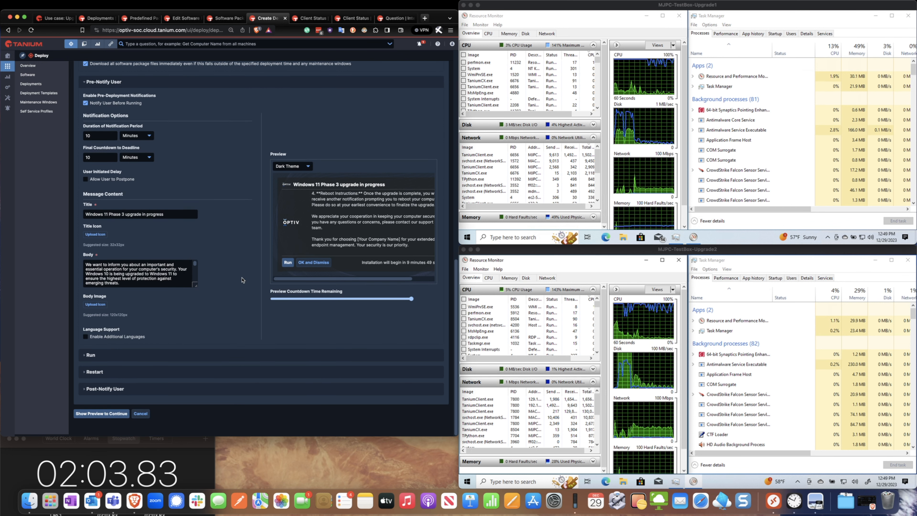
Examine the deployment's run, restart and post-notification settings, reading through the restart message preview
left_click(90, 355)
scroll(180, 337, "down", 1)
scroll(181, 337, "down", 1)
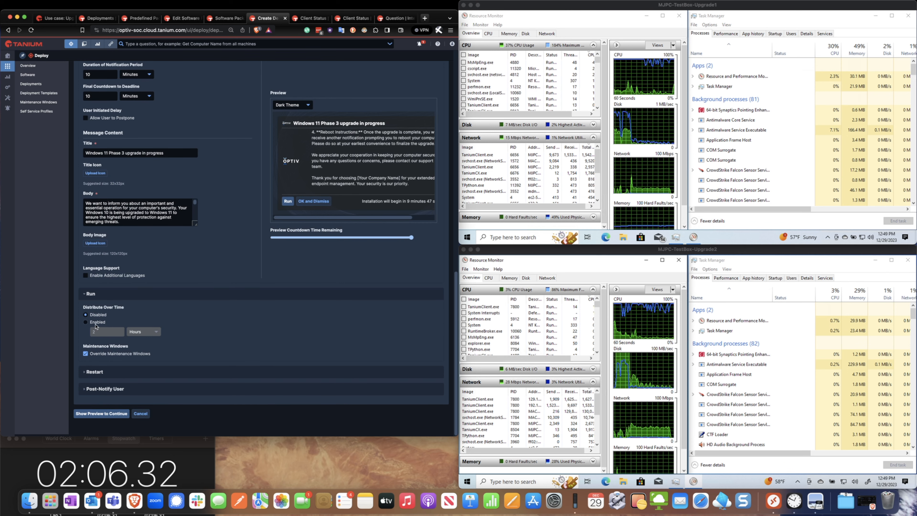
left_click(97, 374)
scroll(97, 374, "down", 1)
left_click(105, 389)
scroll(242, 309, "down", 5)
scroll(242, 310, "down", 1)
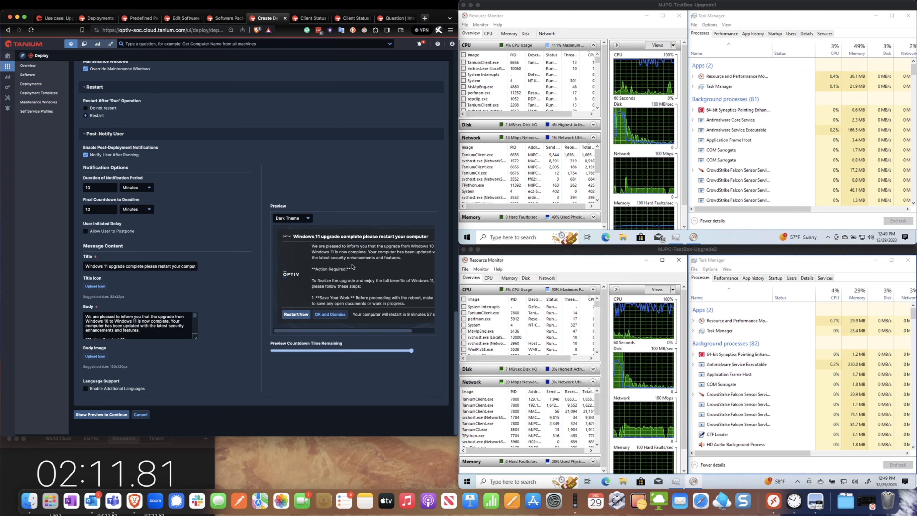
scroll(355, 269, "up", 2)
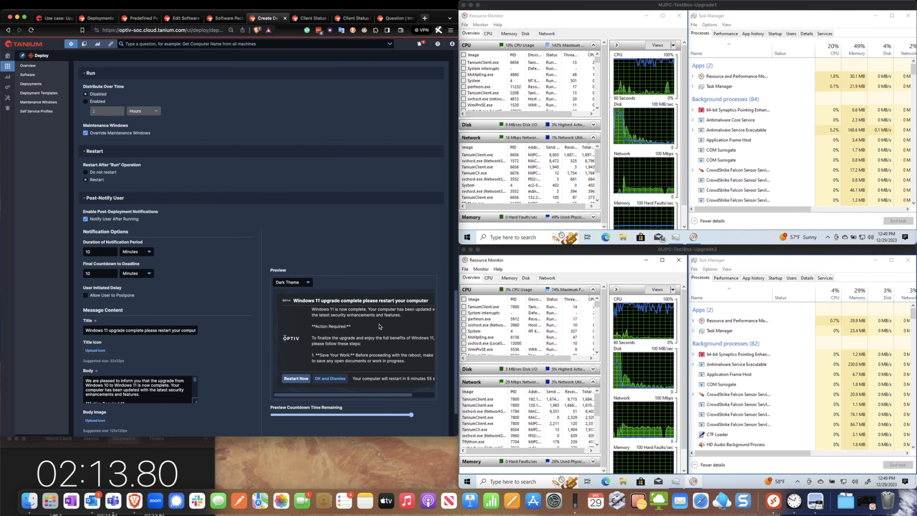
scroll(379, 324, "down", 2)
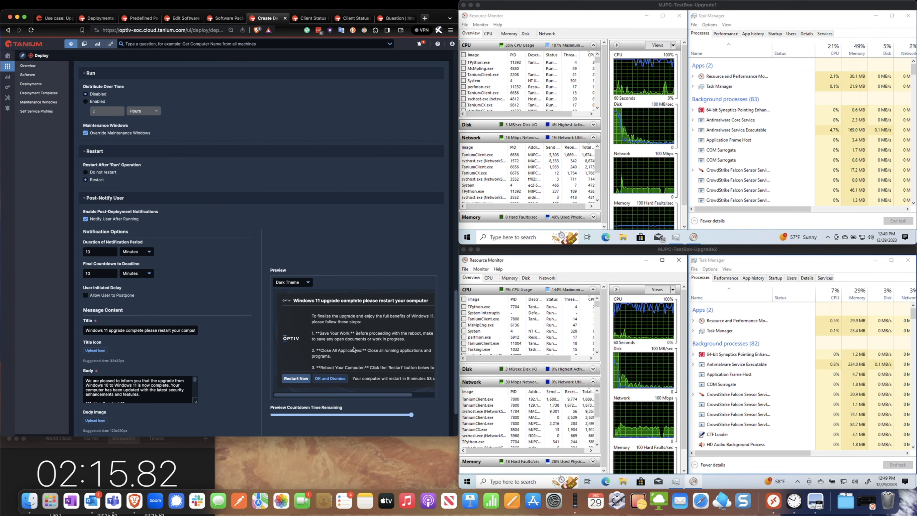
scroll(374, 346, "down", 2)
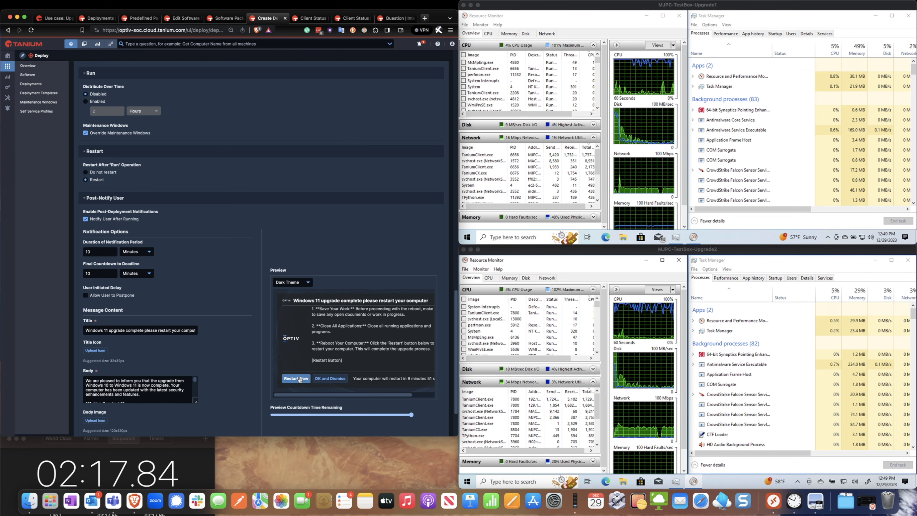
Generate the deployment preview for the Phase3 - Upgrade package, deploy the software and confirm the action
scroll(238, 313, "down", 2)
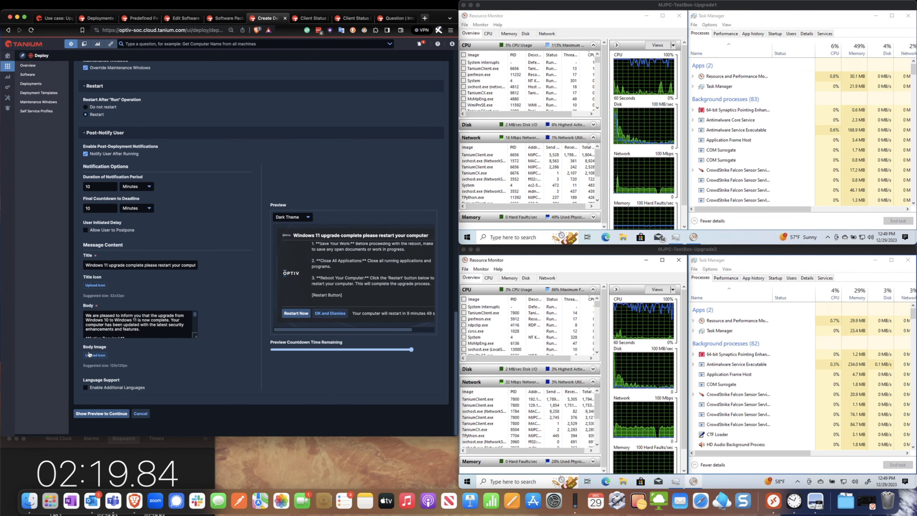
scroll(186, 203, "up", 10)
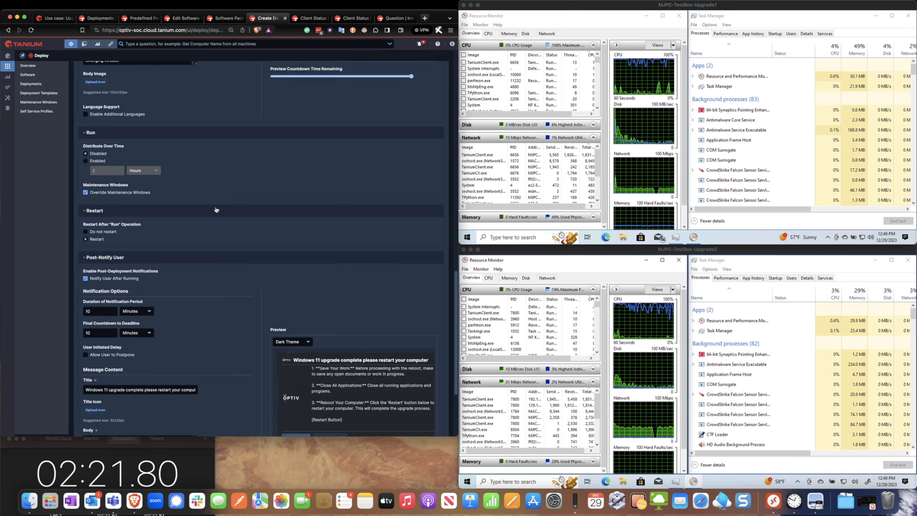
scroll(216, 211, "down", 10)
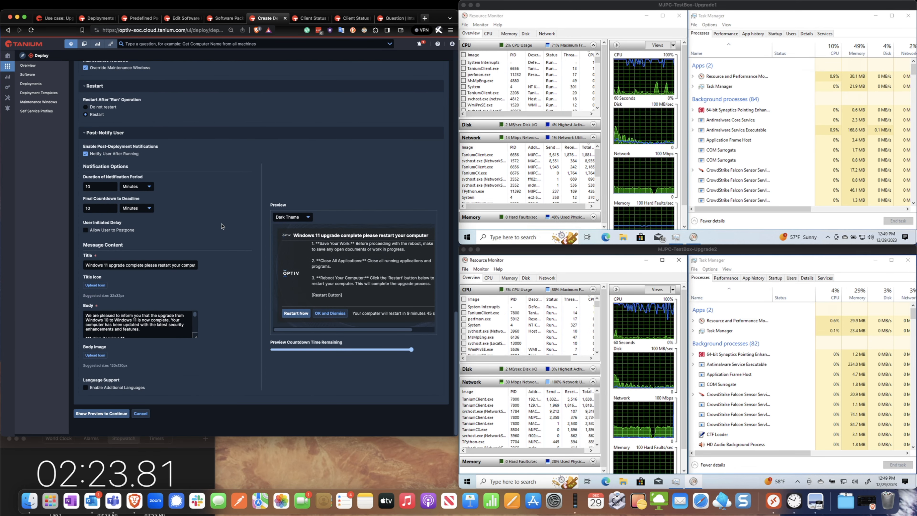
left_click(101, 414)
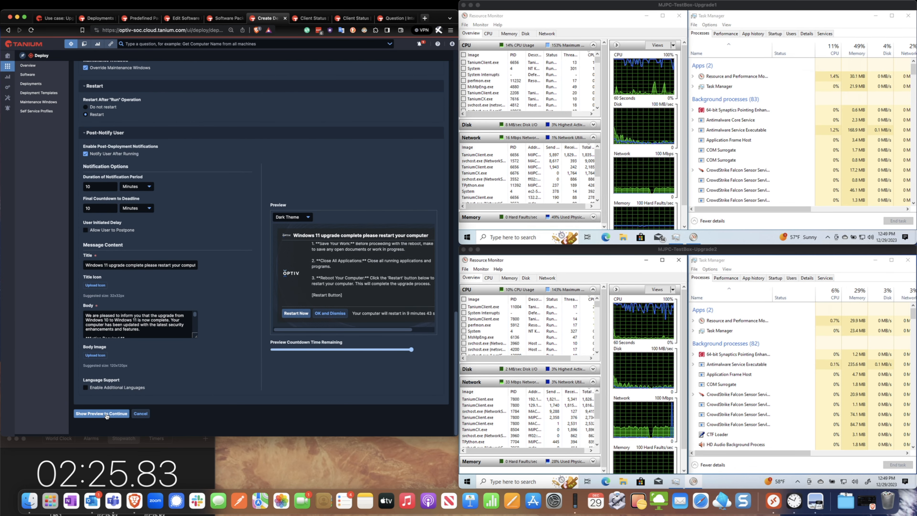
scroll(251, 319, "down", 1)
scroll(290, 397, "down", 3)
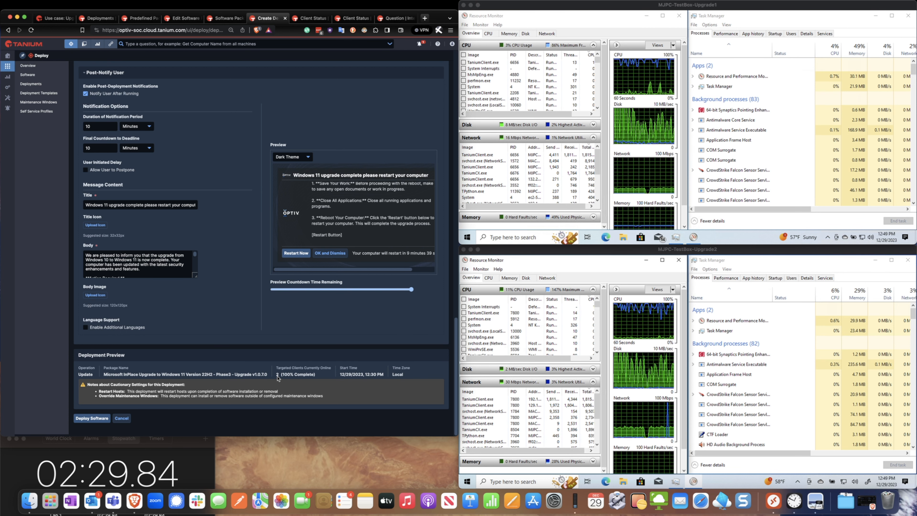
left_click(88, 420)
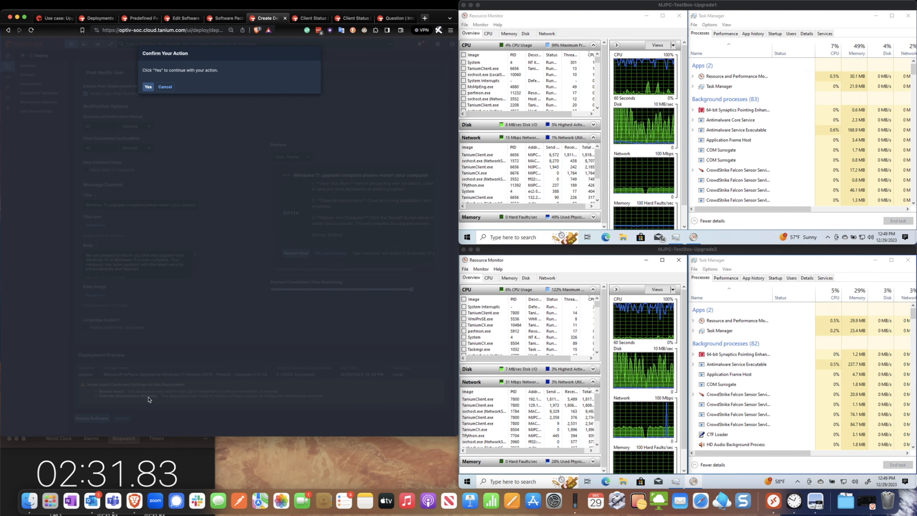
left_click(148, 85)
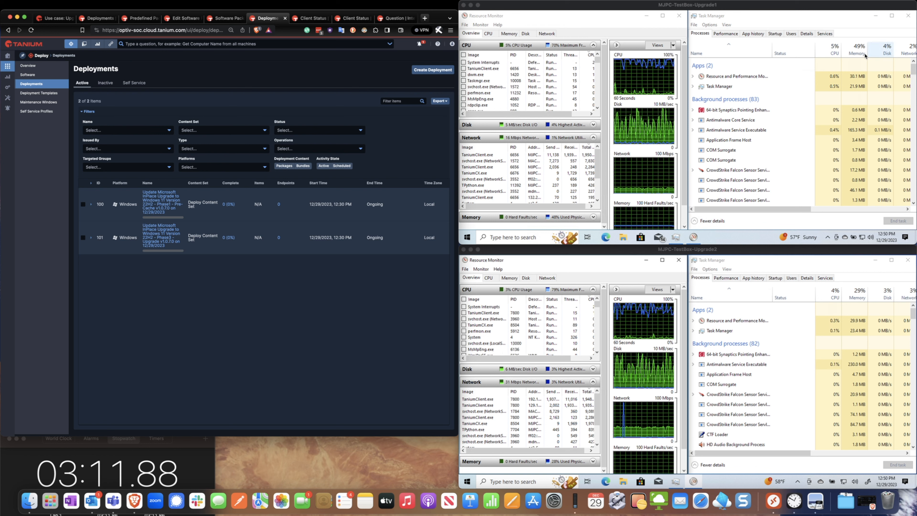
Sort the running processes by CPU usage in Task Manager on both test machines
left_click(819, 57)
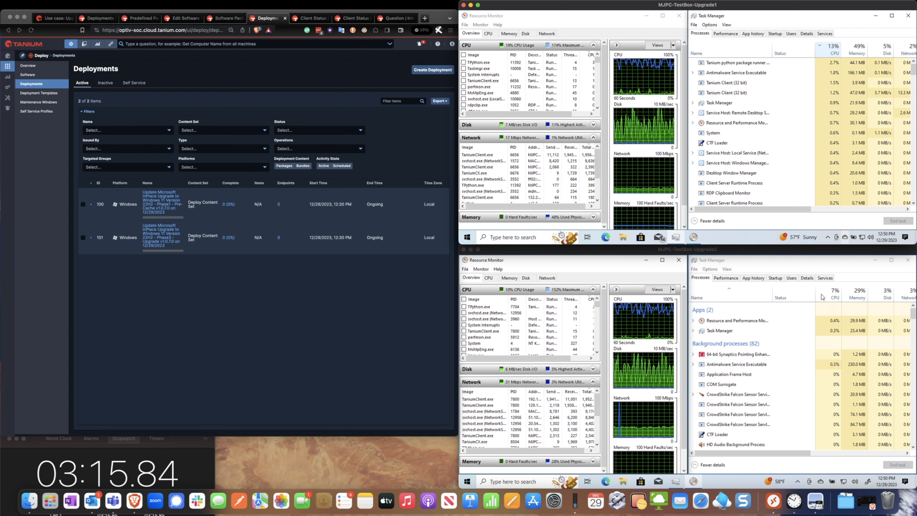
left_click(823, 298)
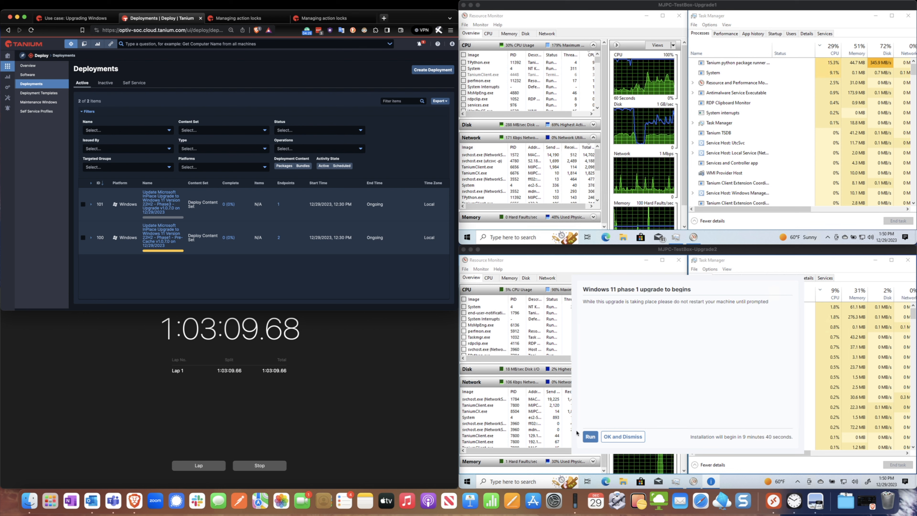
Run the Phase 1 upgrade from the user notification on both test machines and restart MJPC-TestBox-Upgrade2 from its Phase 1 completion notice
left_click(591, 437)
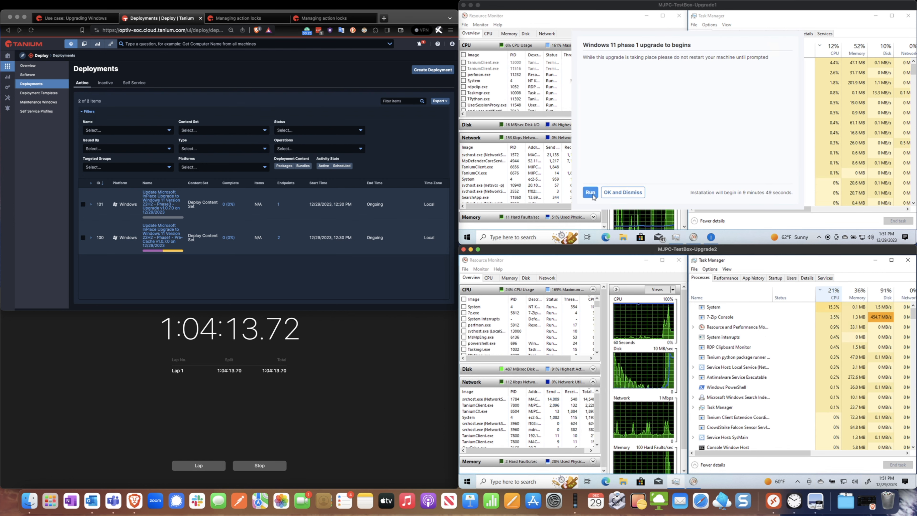
left_click(591, 195)
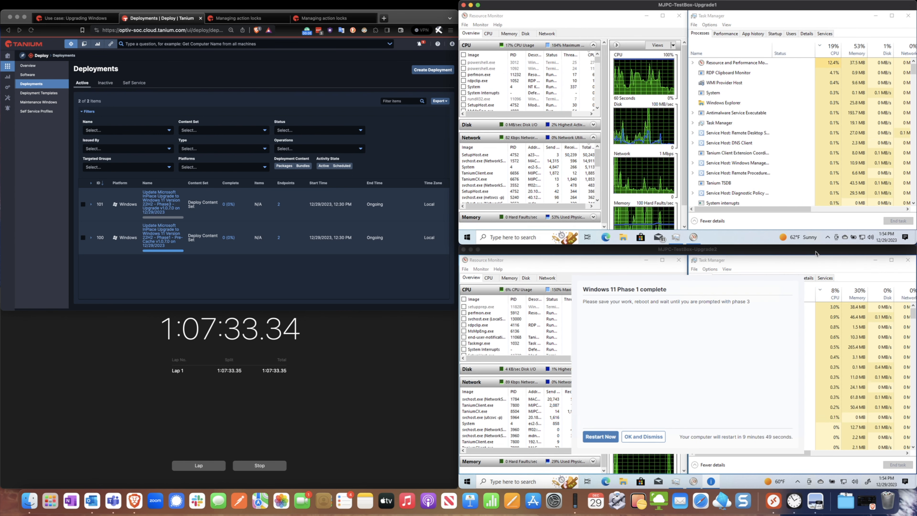
left_click(601, 437)
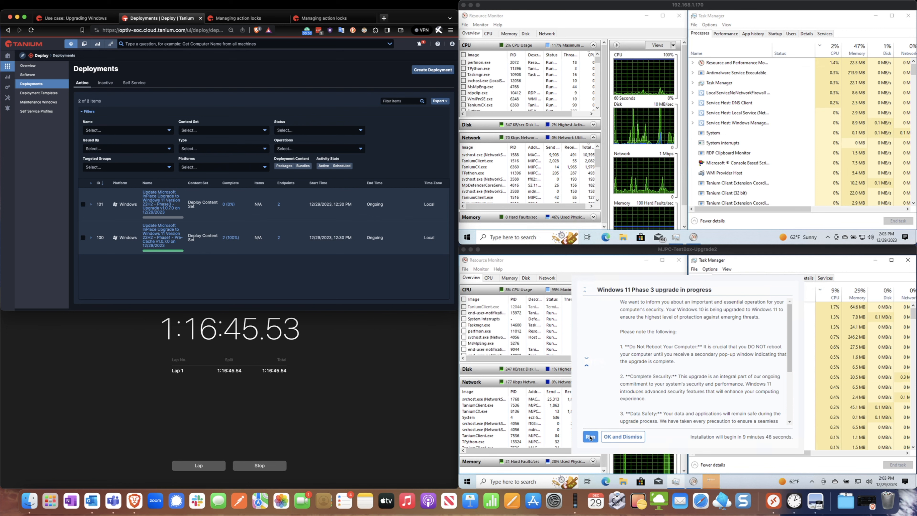
Run the Phase 3 upgrade from the notification on both test machines and restart the first machine from its upgrade completion notice
left_click(591, 437)
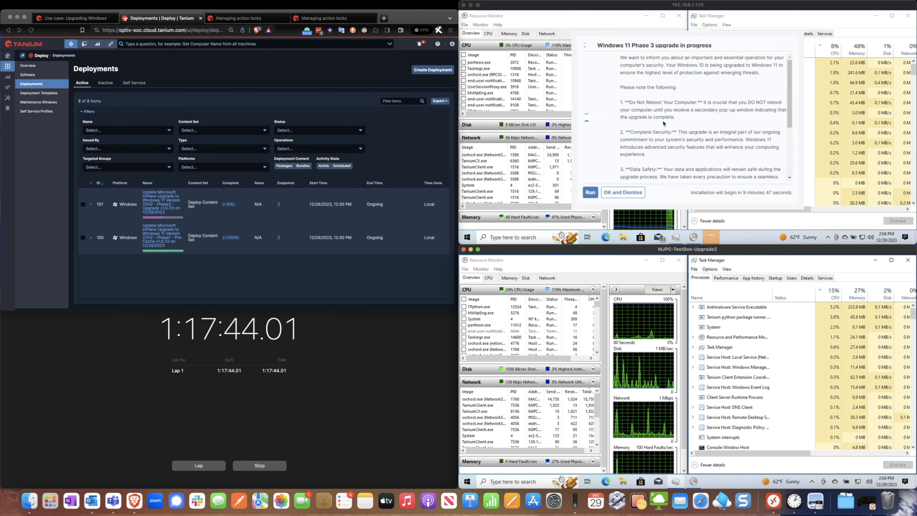
left_click(648, 134)
left_click(591, 193)
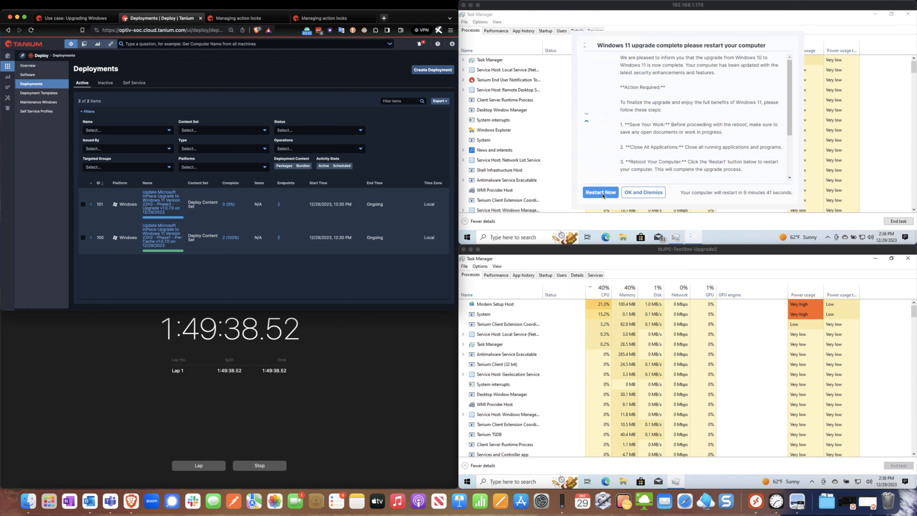
left_click(602, 193)
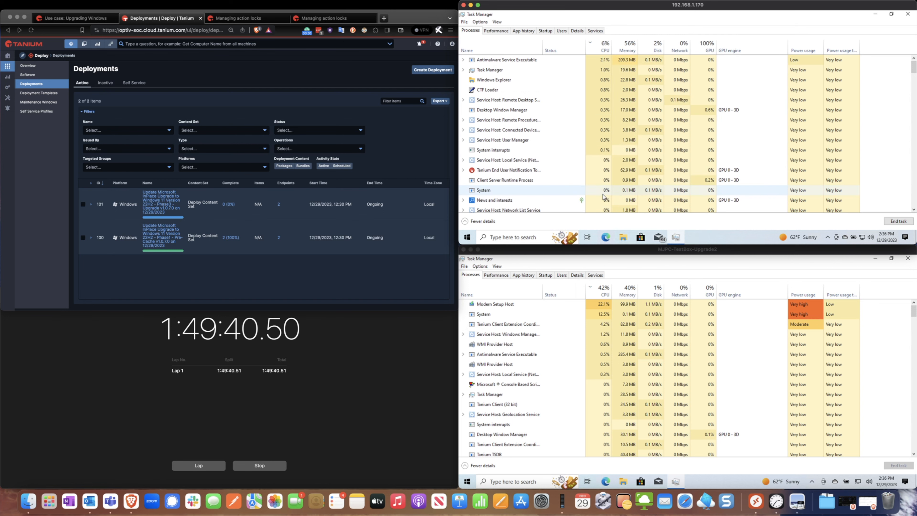